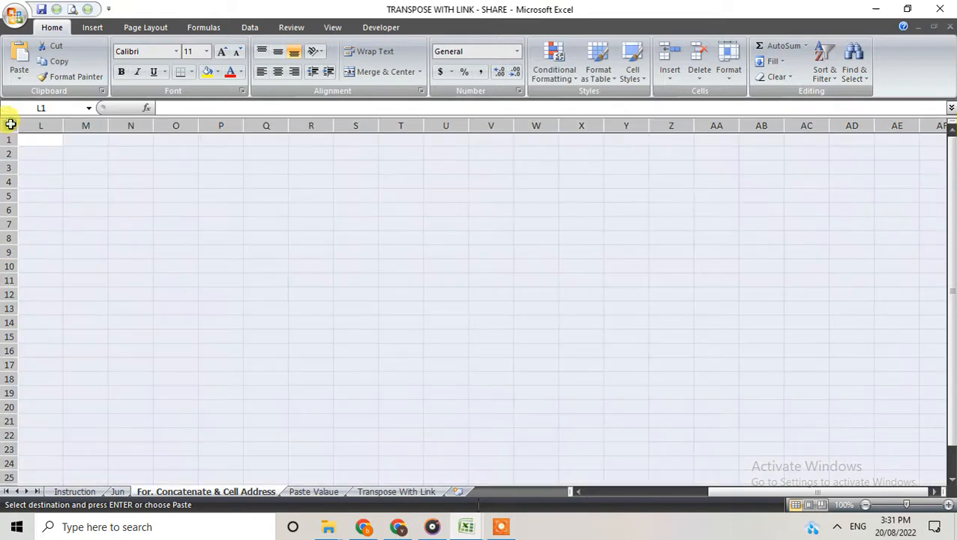
Step: Paste the copied report over the whole For. Concatenate & Cell Address sheet
click(47, 165)
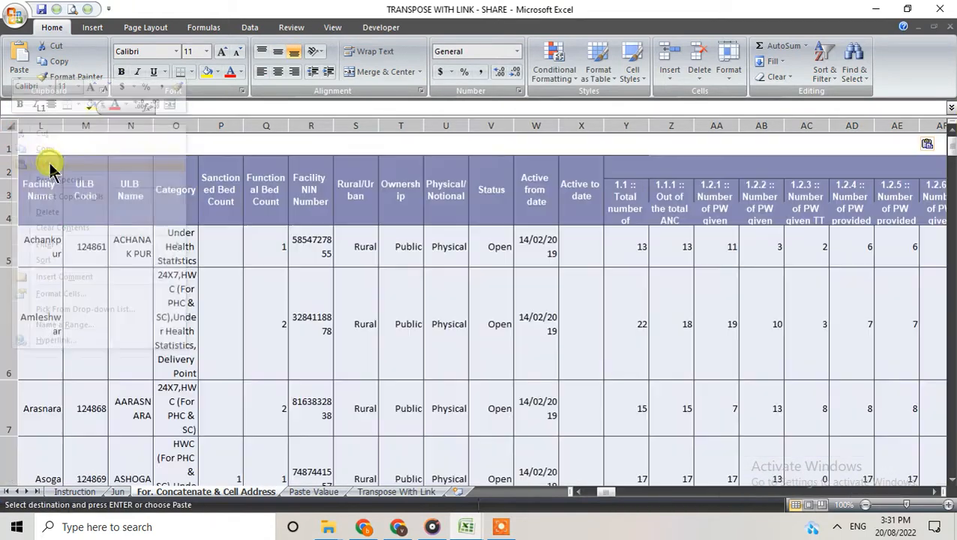
click(525, 307)
drag(607, 495, 523, 487)
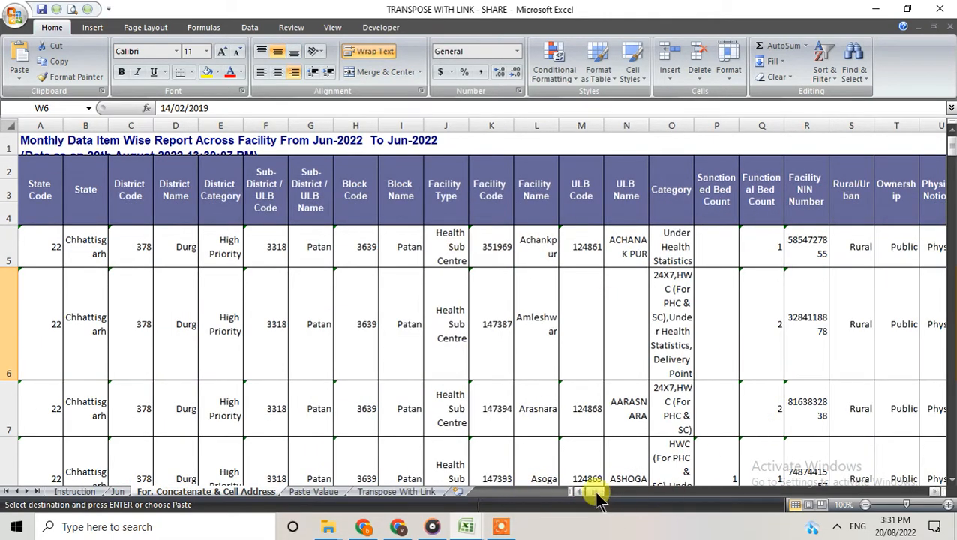
drag(597, 494, 607, 492)
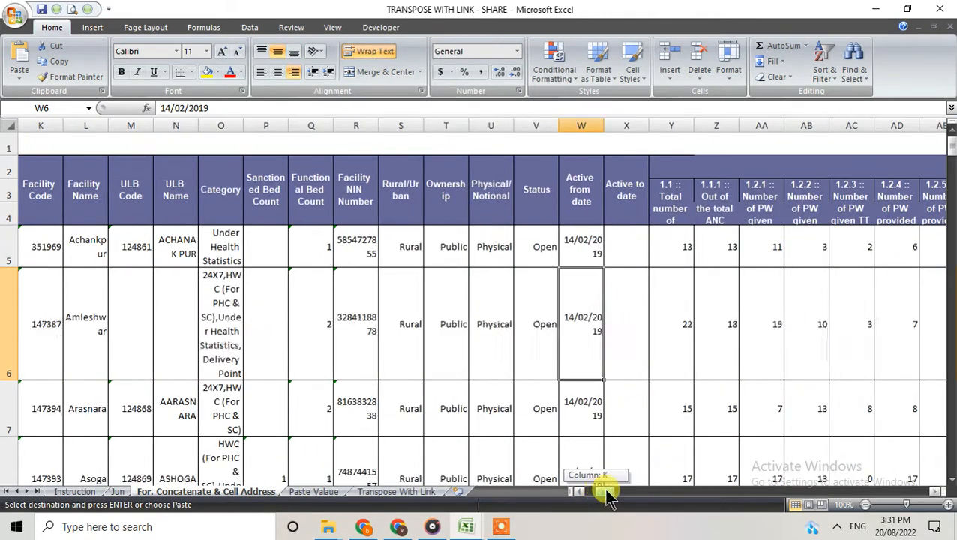
Step: Clear the contents of the data range Y5:MC62 on the For. Concatenate & Cell Address sheet, keeping the headers and facility details
click(88, 250)
click(674, 241)
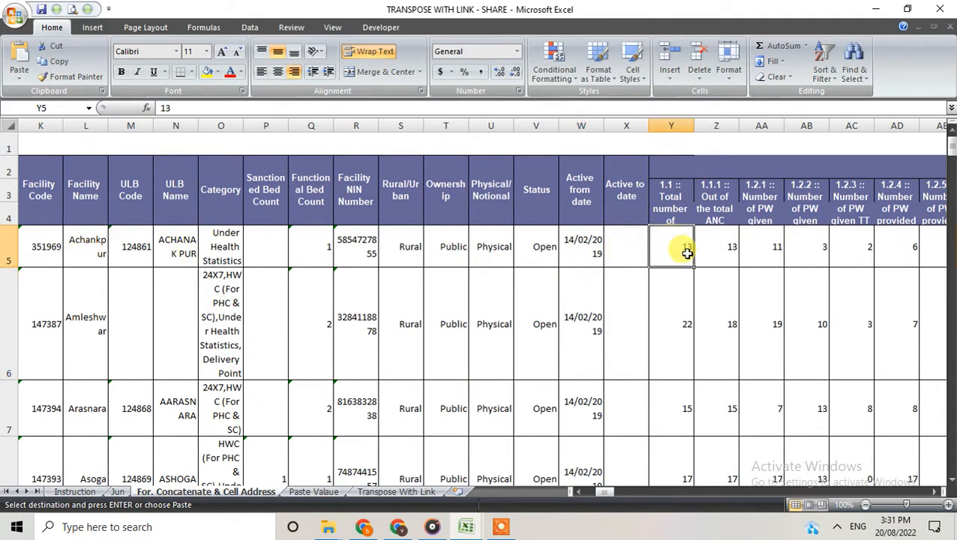
text(=)
key(Escape)
drag(682, 250, 847, 404)
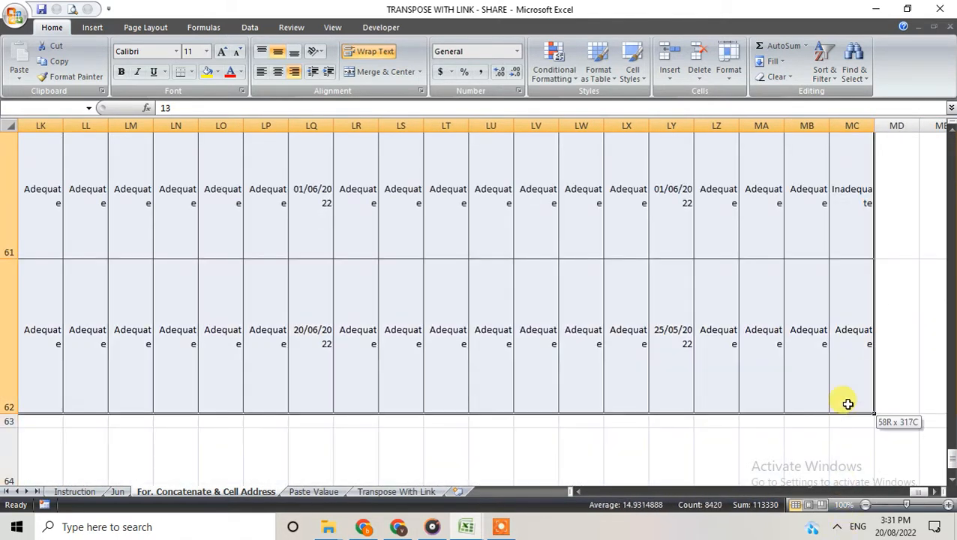
right_click(687, 345)
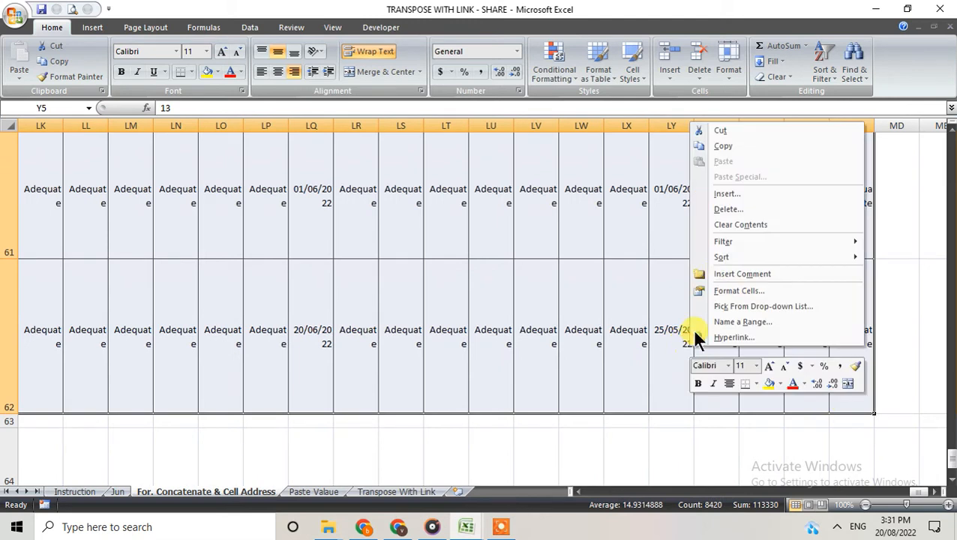
click(724, 228)
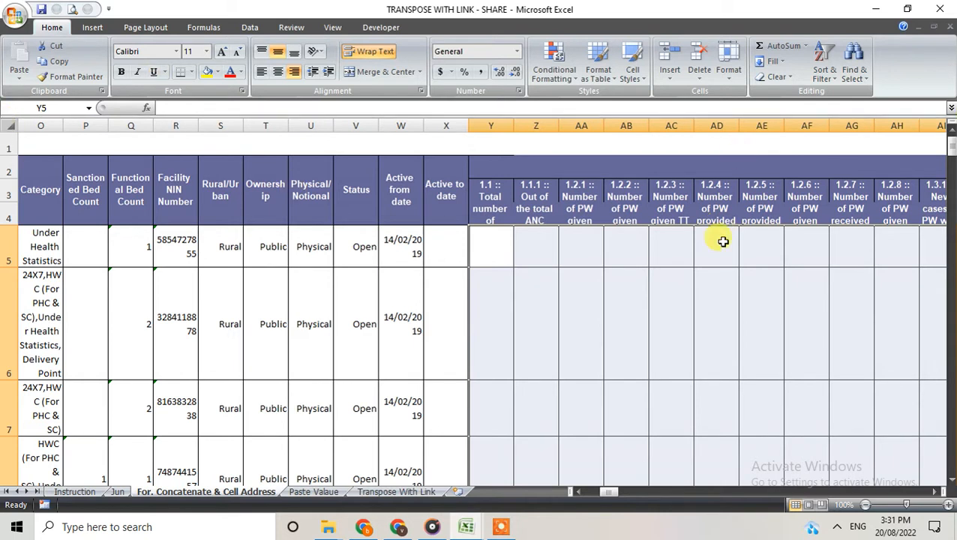
click(588, 295)
click(489, 252)
drag(607, 492, 592, 492)
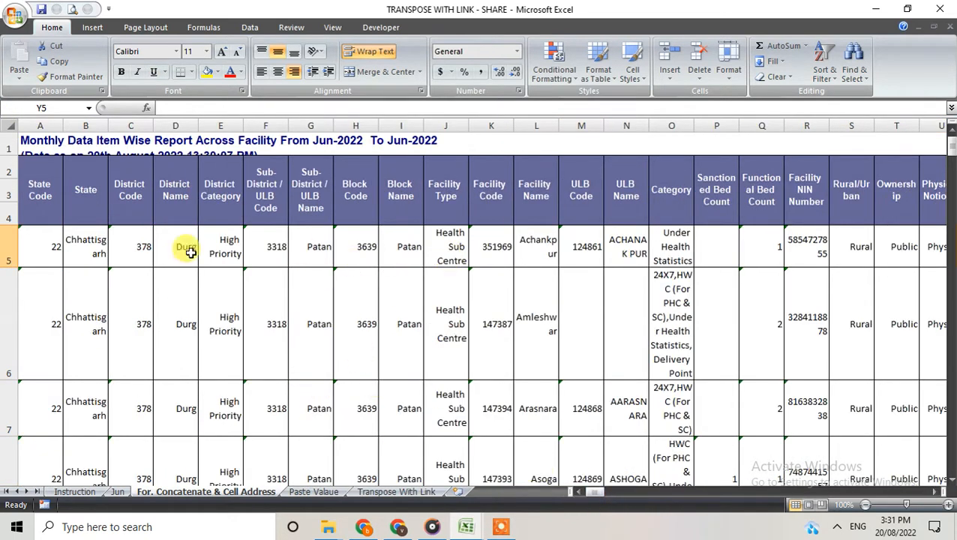
Step: Begin a formula in cell Y5 with =CONCATENATE("=",CELL("address", for the first facility's data item 1.1
click(539, 252)
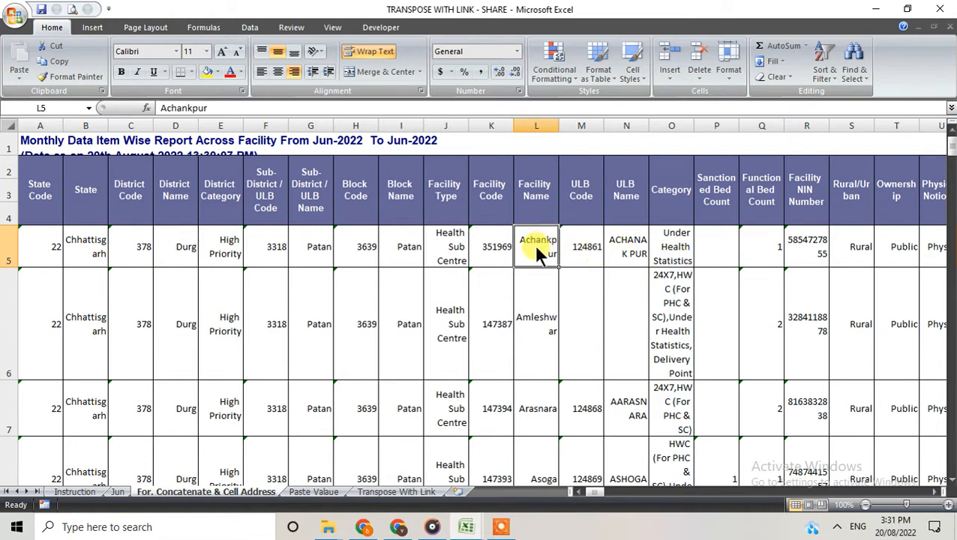
drag(605, 495, 616, 492)
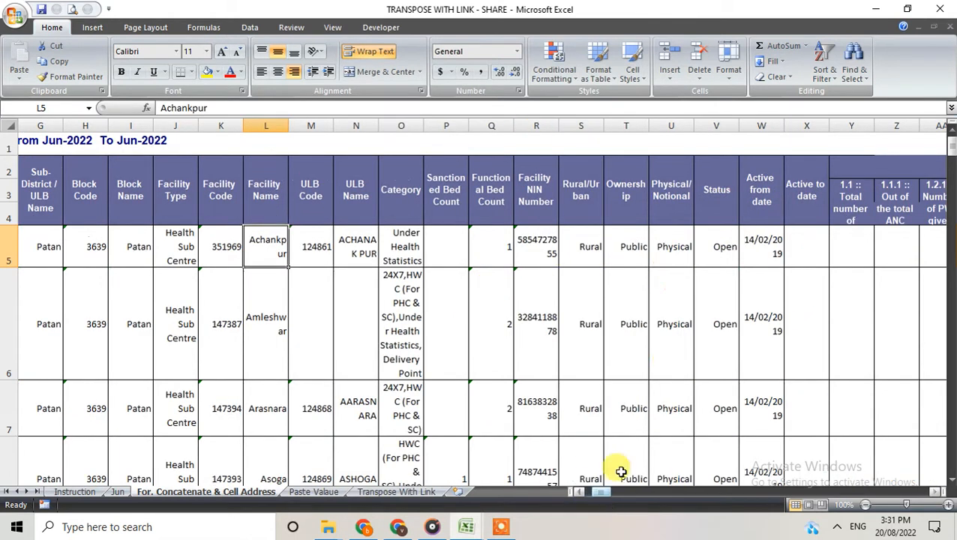
click(847, 251)
text(=con)
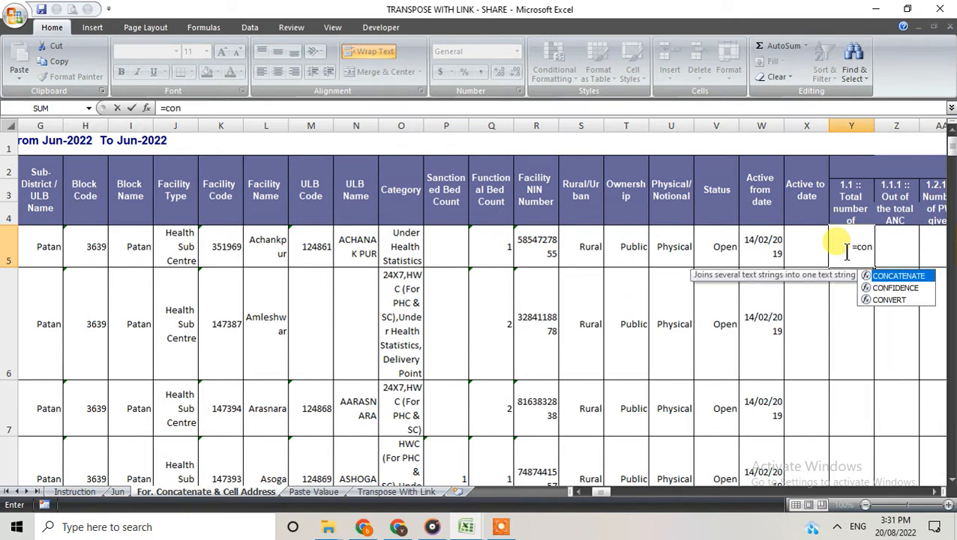
key(Tab)
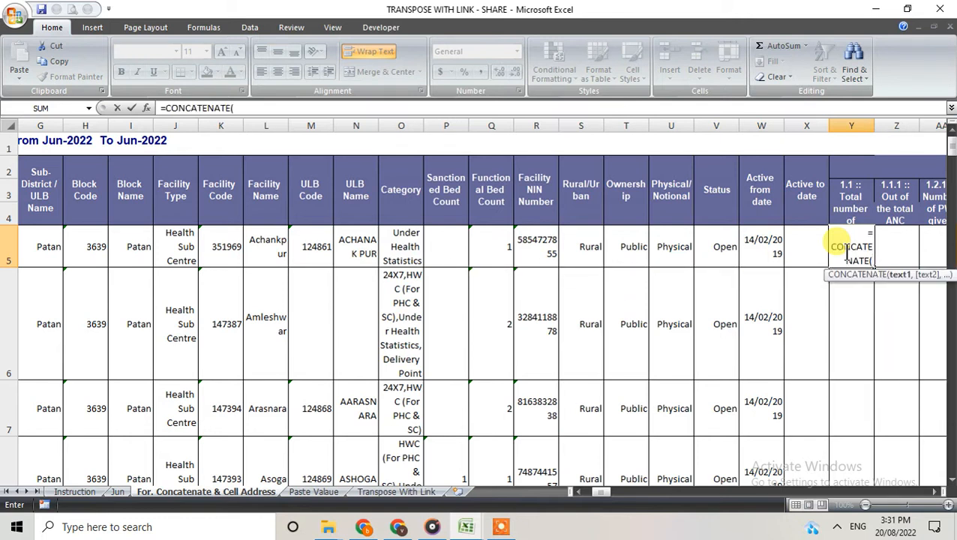
text("=",cel)
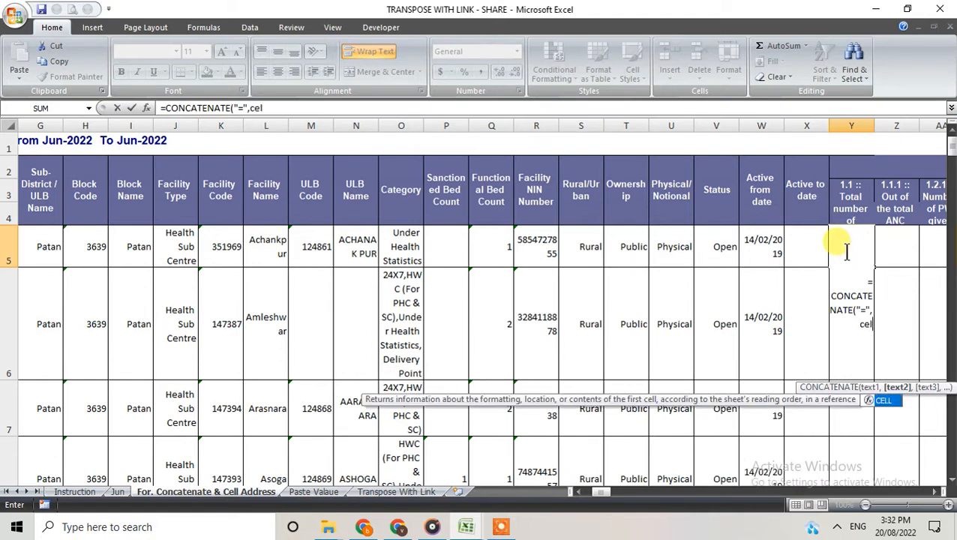
text(l)
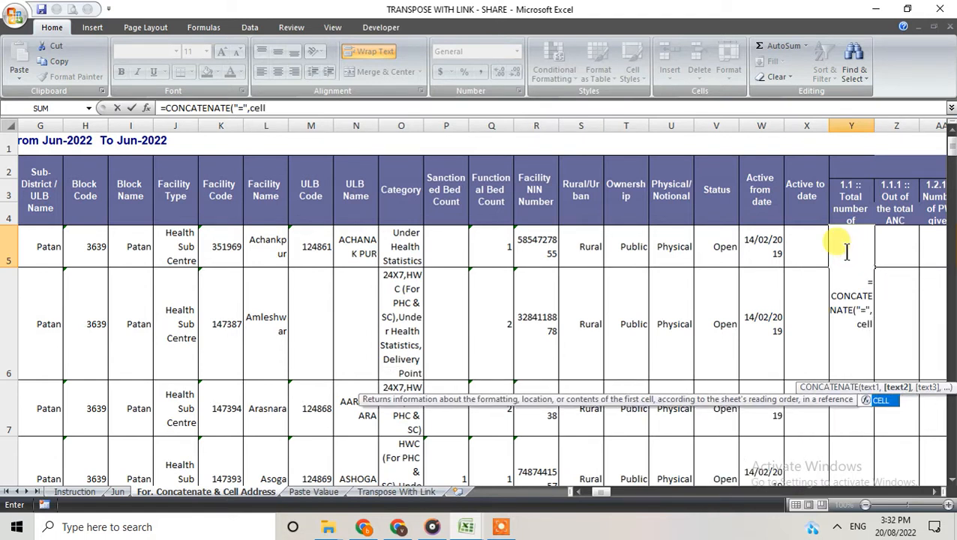
key(Tab)
key(Tab)
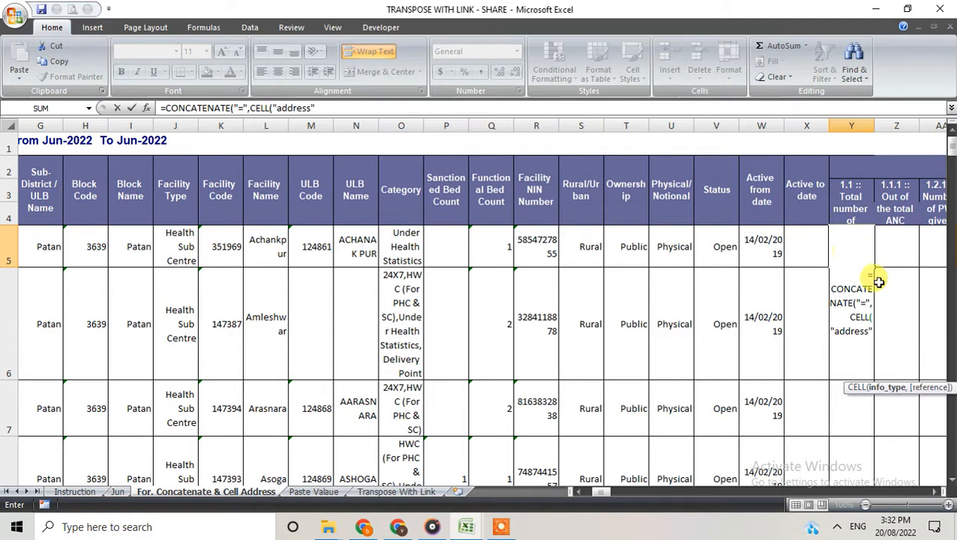
text(,)
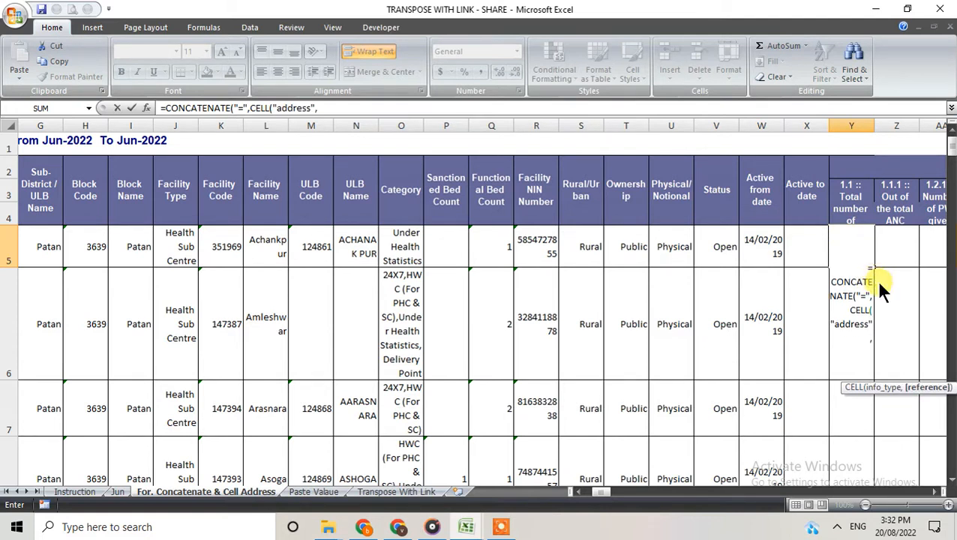
Step: Complete the Y5 formula with a reference to Jun!Y5, accepting the proposed correction so it reads =CONCATENATE("=",CELL("address",Jun!Y5))
click(118, 492)
drag(934, 494, 933, 493)
click(586, 243)
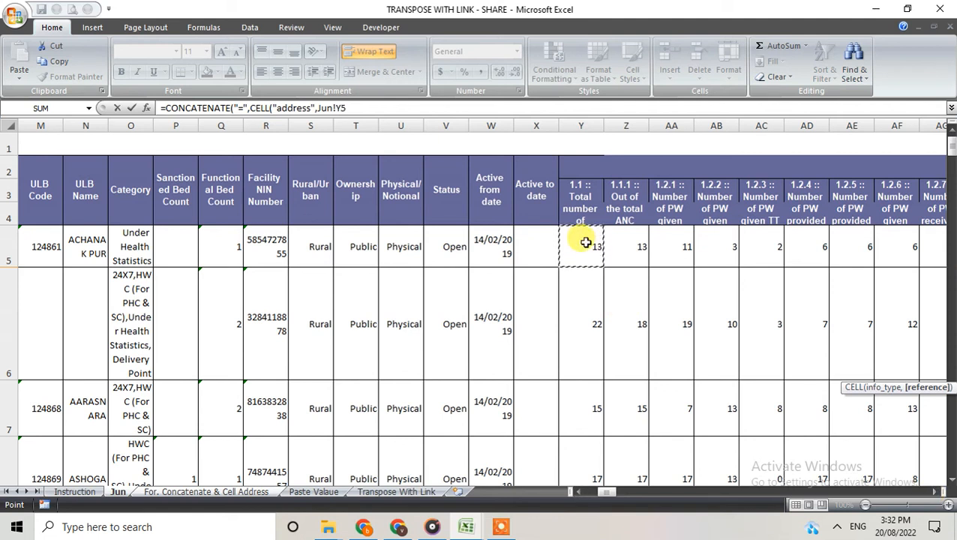
text())
key(Return)
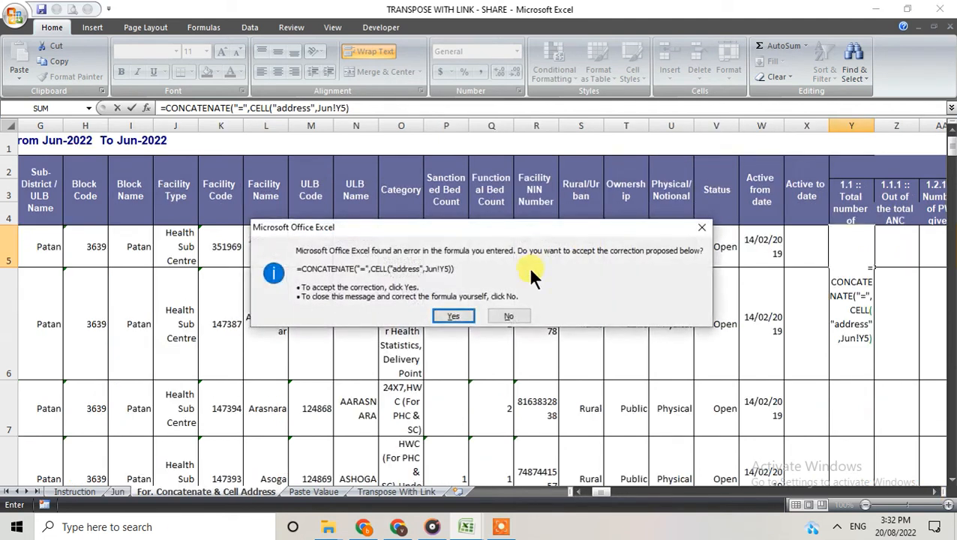
click(457, 315)
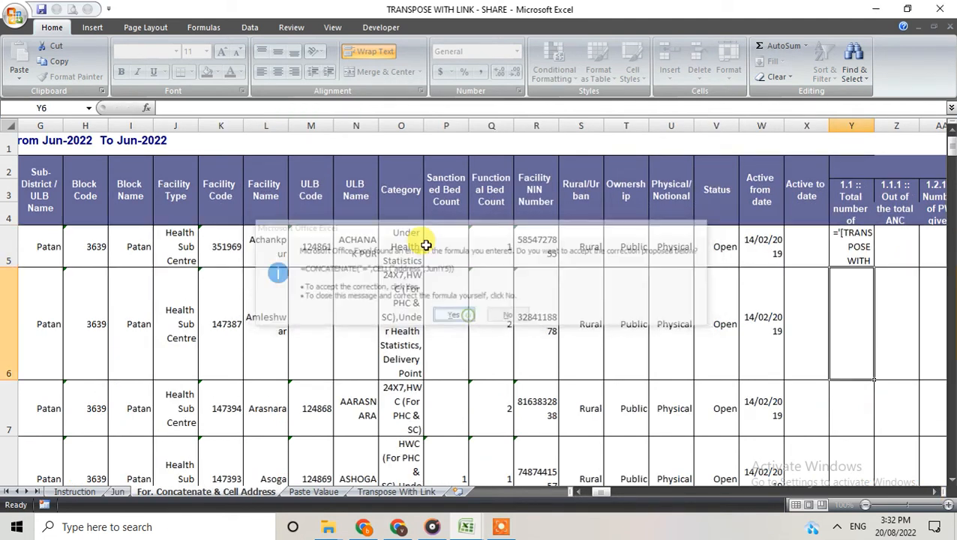
click(859, 261)
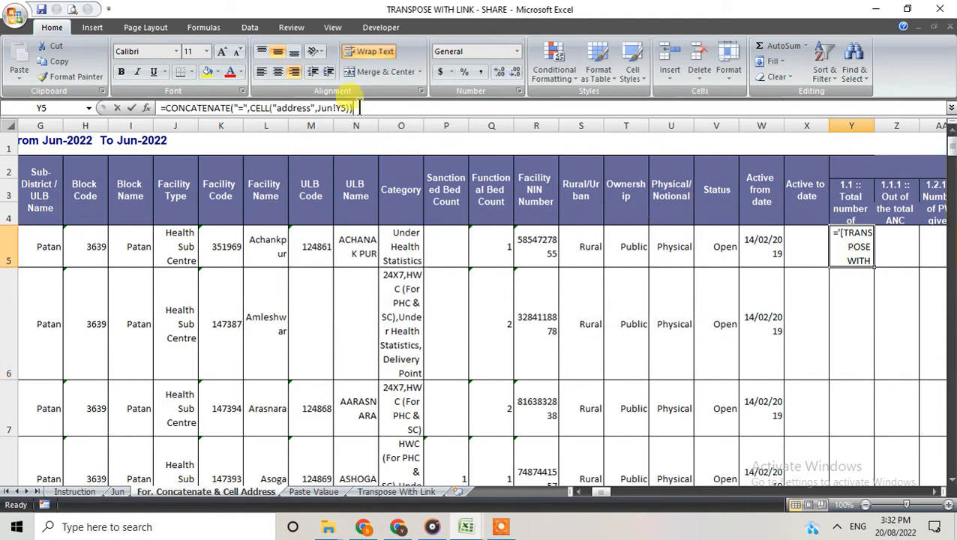
click(358, 106)
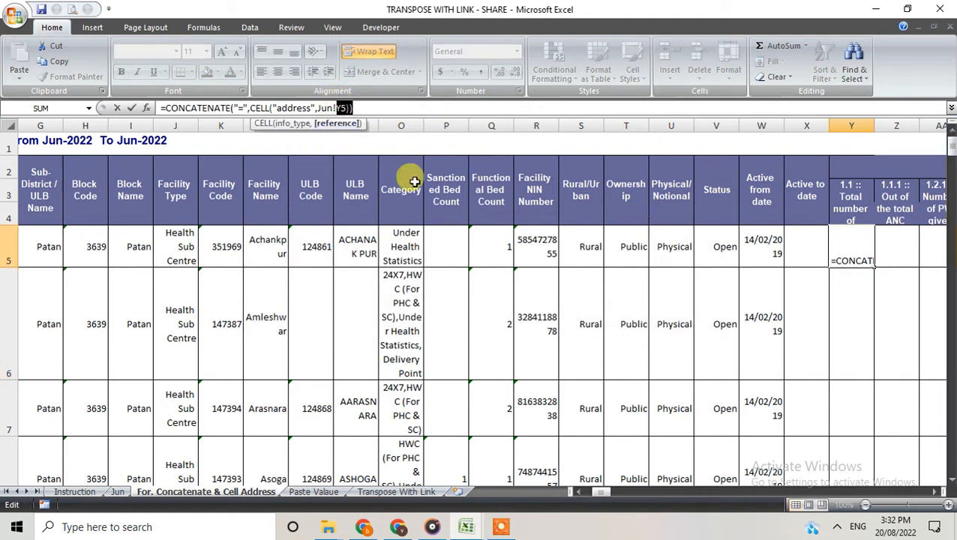
click(368, 107)
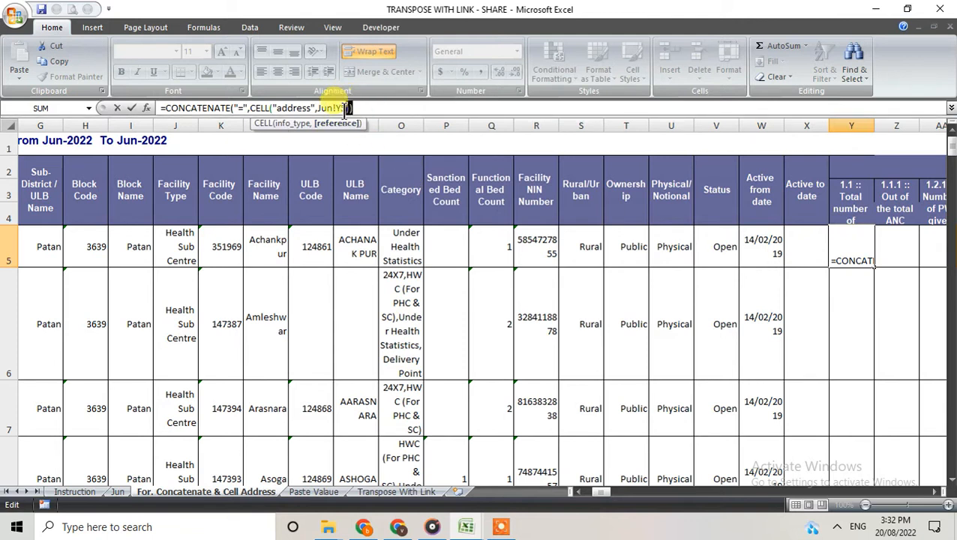
key(Return)
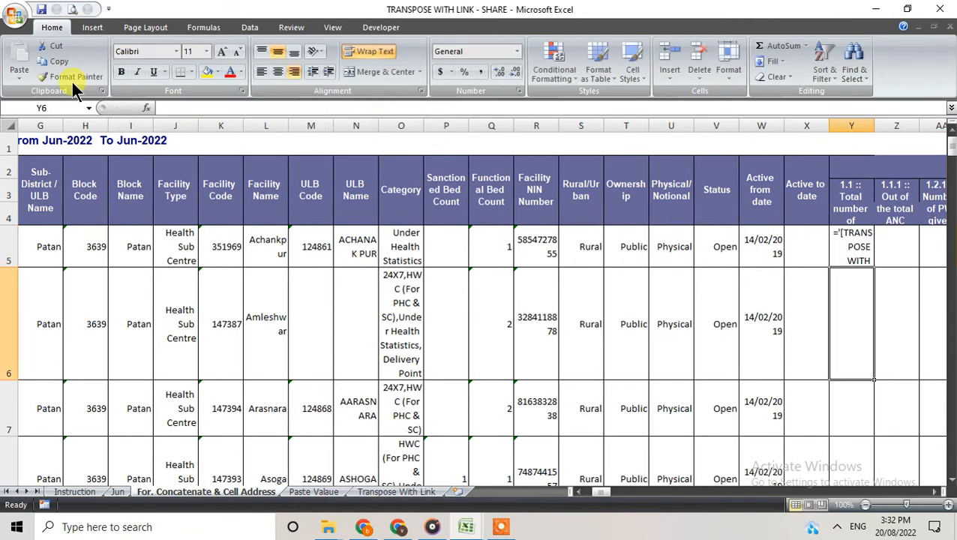
Step: Reapply text wrapping to cell Y5 and center its content horizontally
click(876, 234)
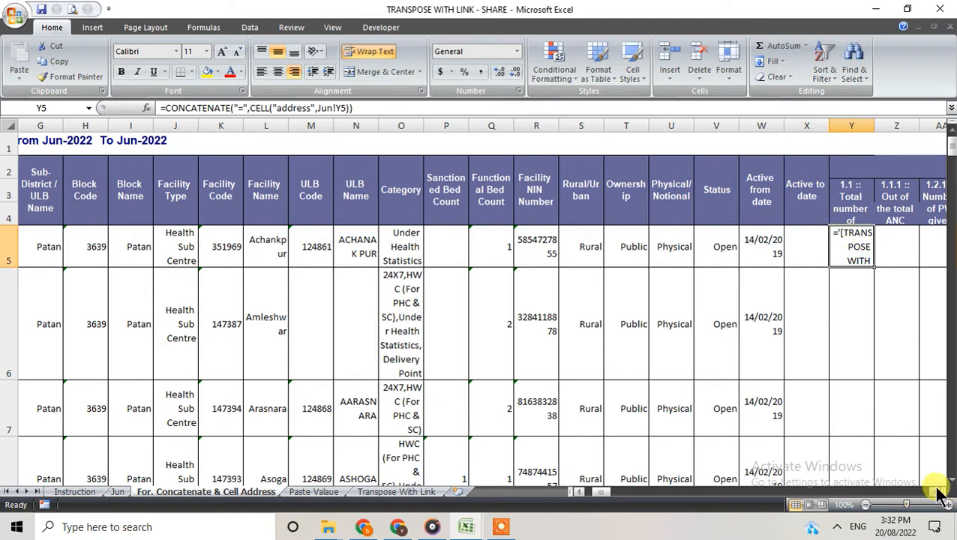
click(934, 491)
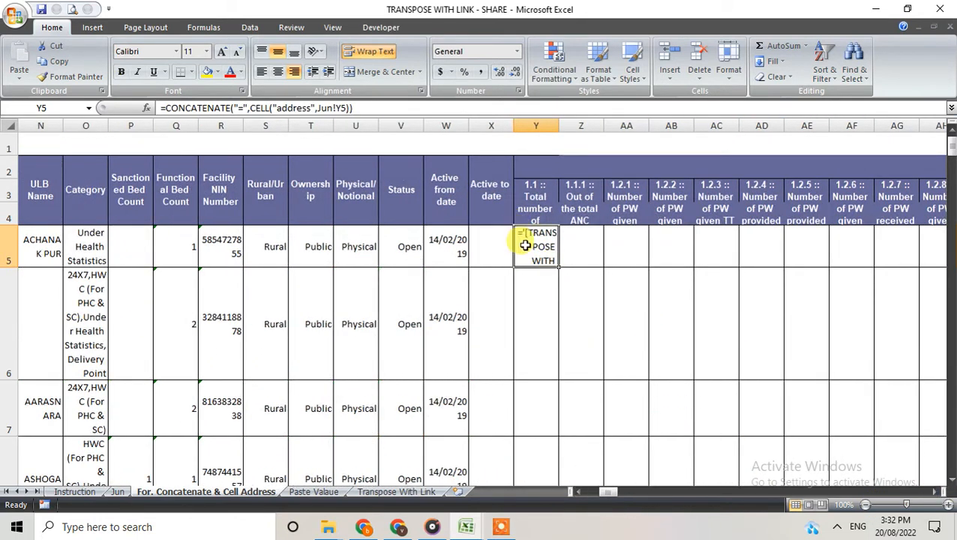
click(354, 54)
click(354, 54)
click(277, 72)
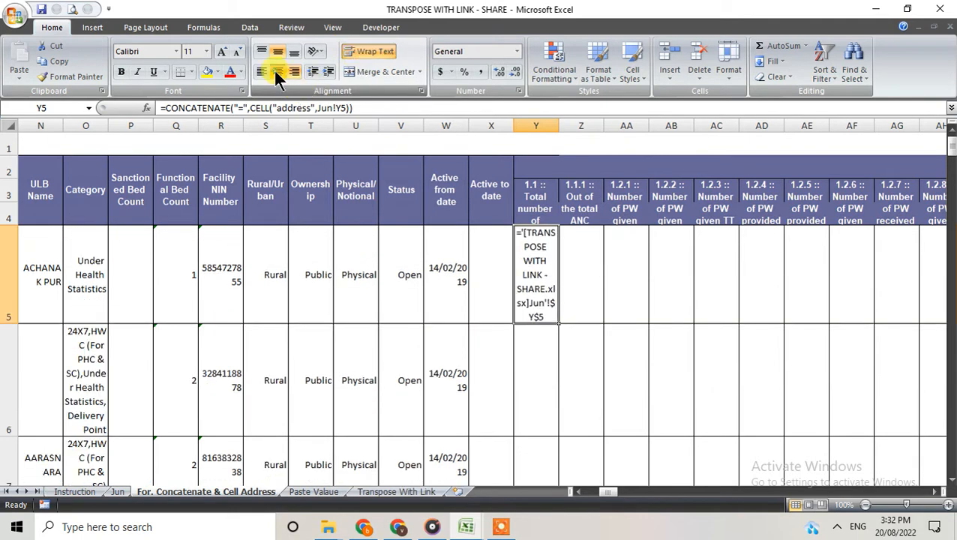
Step: Fill the Y5 formula across row 5 to column MC and down to row 62
drag(560, 323, 918, 334)
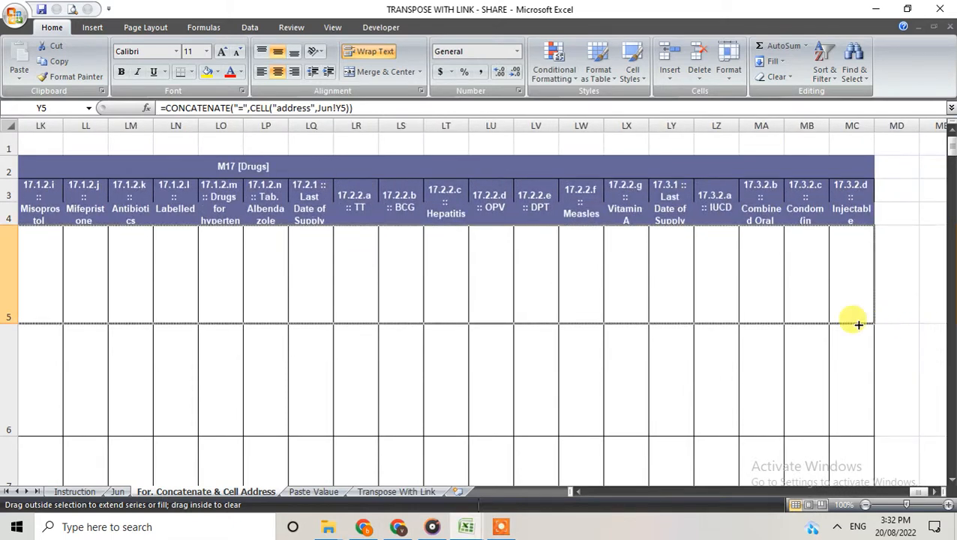
drag(858, 324, 858, 325)
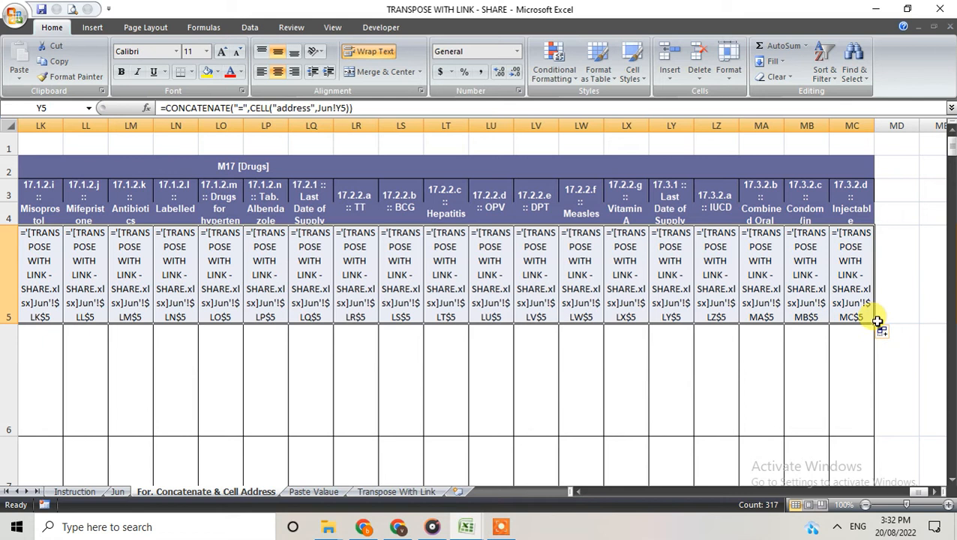
drag(873, 324, 866, 407)
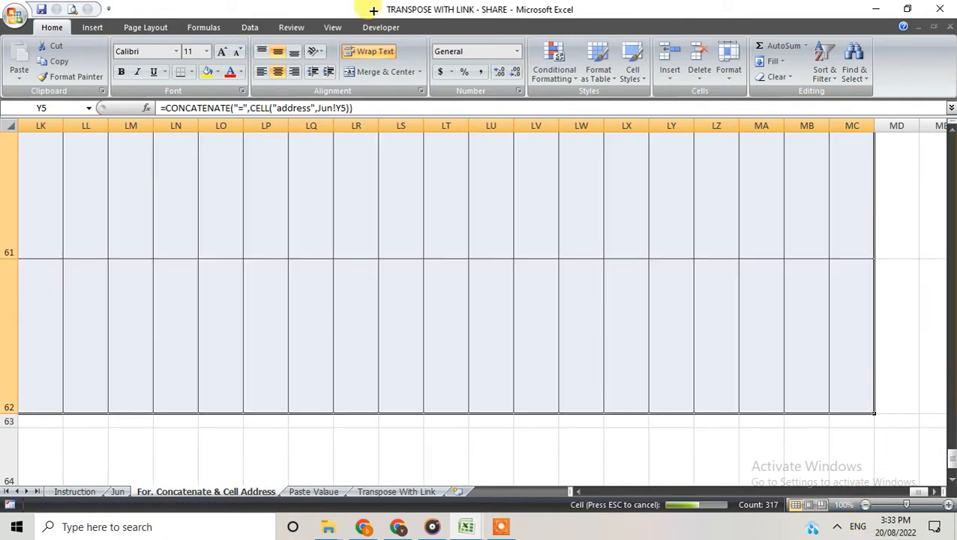
Step: Examine the generated Jun cell addresses across the filled range and check the formula in CA5
drag(913, 495, 668, 463)
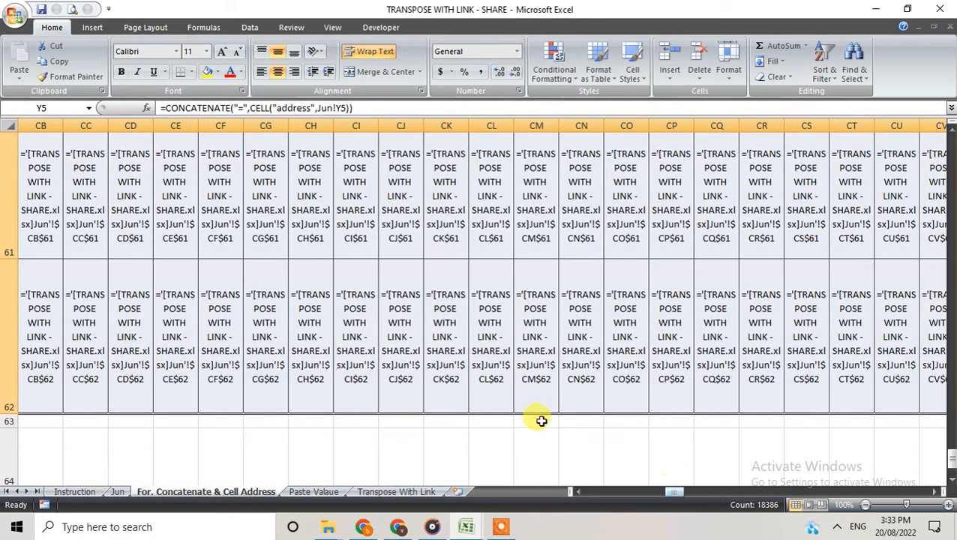
scroll(619, 391, up, 20)
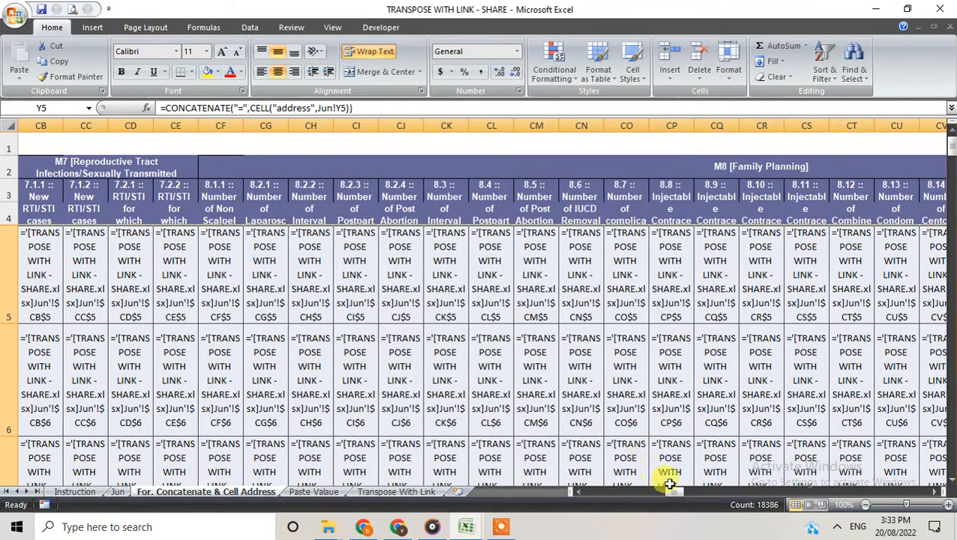
drag(681, 496, 674, 498)
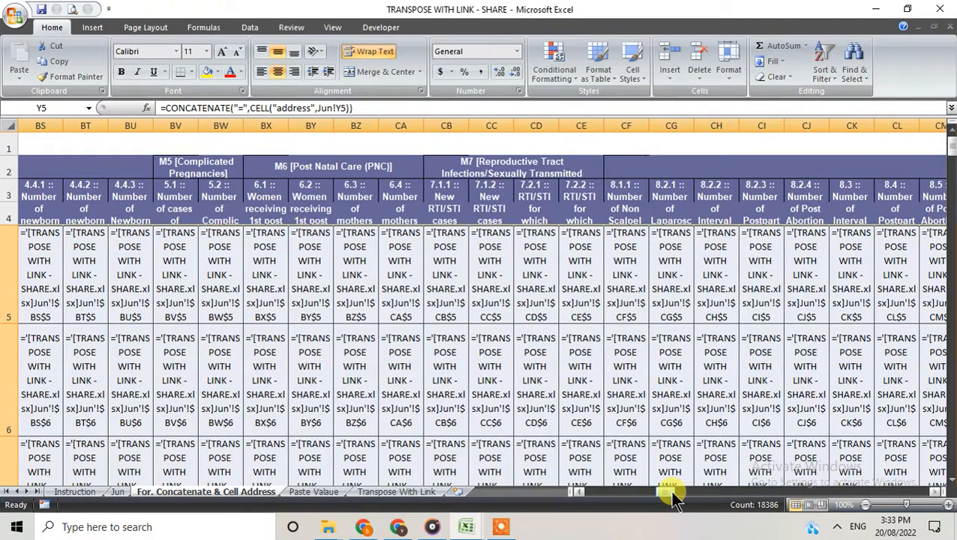
key(alt+f)
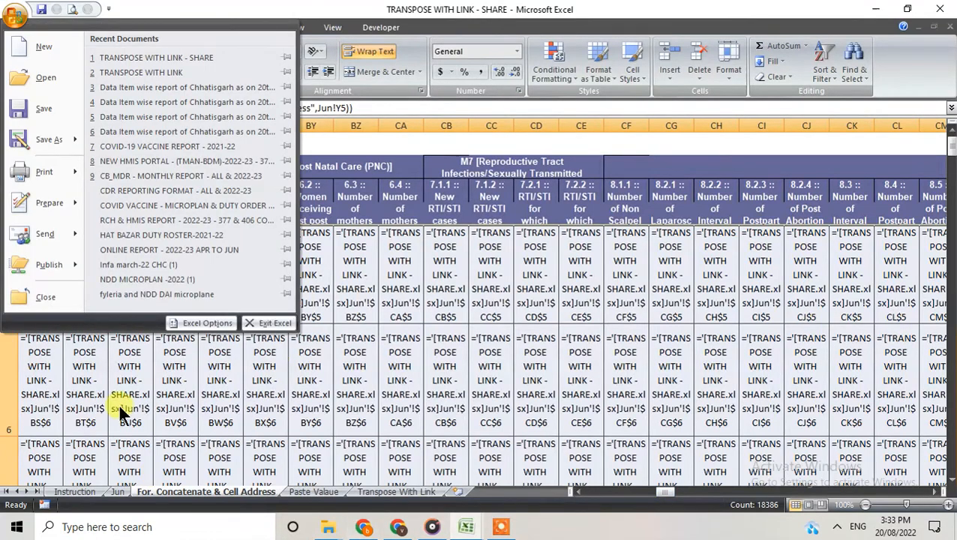
click(319, 260)
click(388, 275)
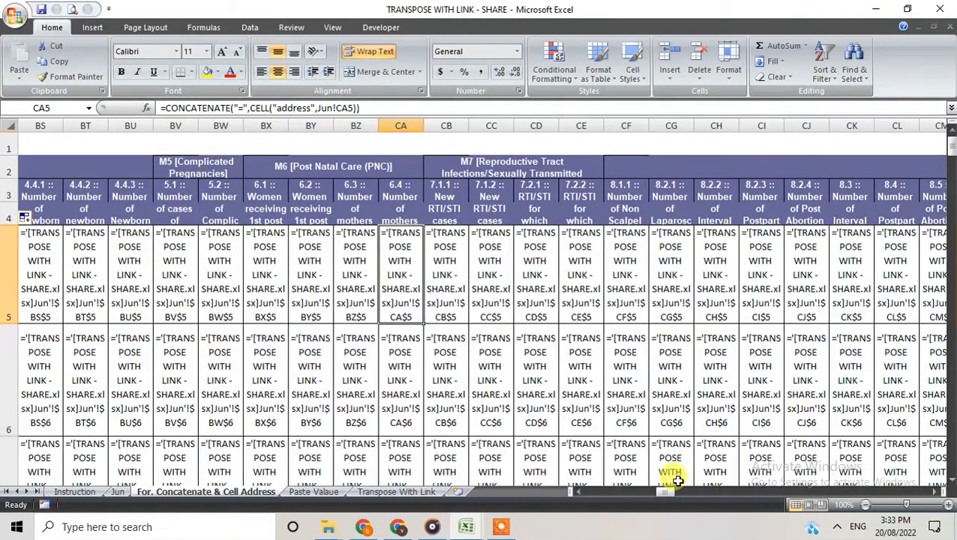
drag(670, 493, 659, 495)
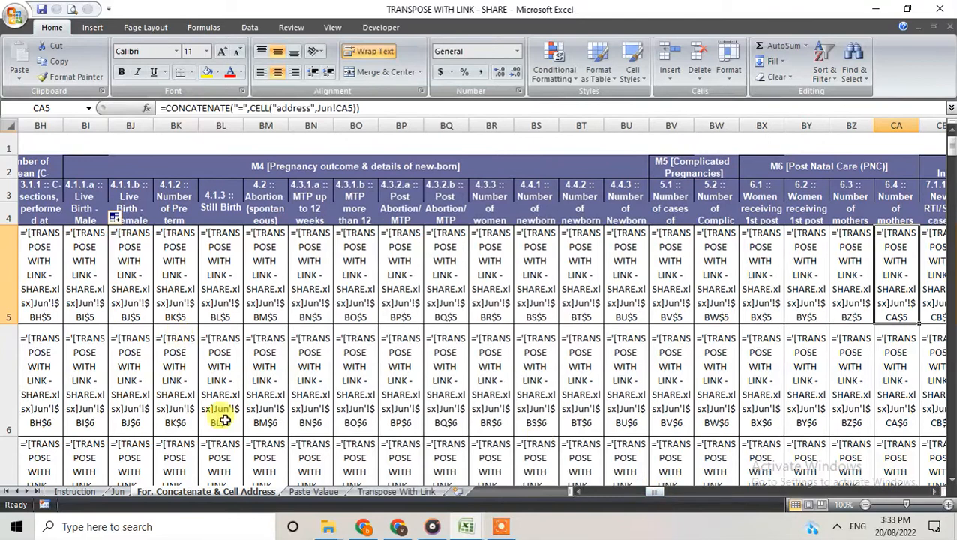
Step: Copy the generated address formulas in Y5:MC62 of the For. Concatenate & Cell Address sheet
drag(644, 493, 604, 493)
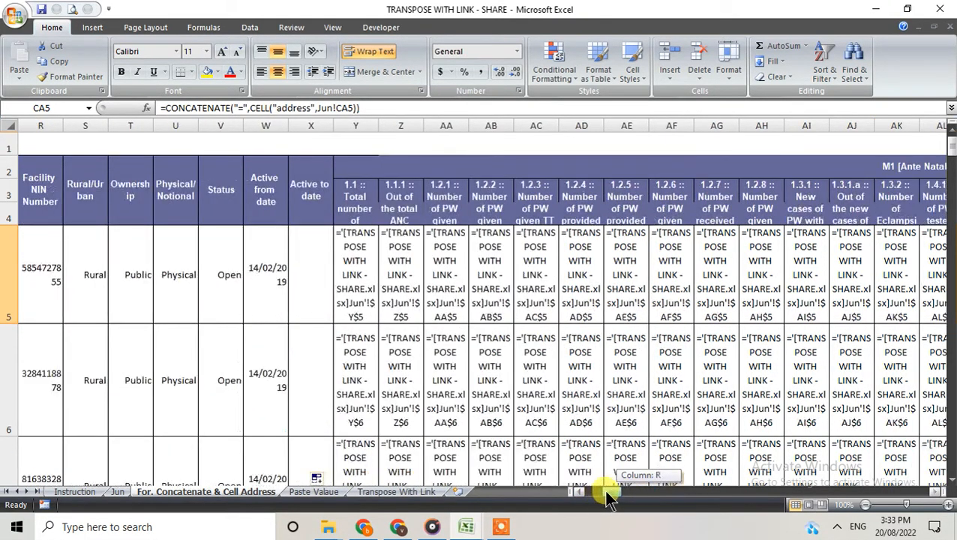
click(357, 274)
key(ctrl+shift+Right)
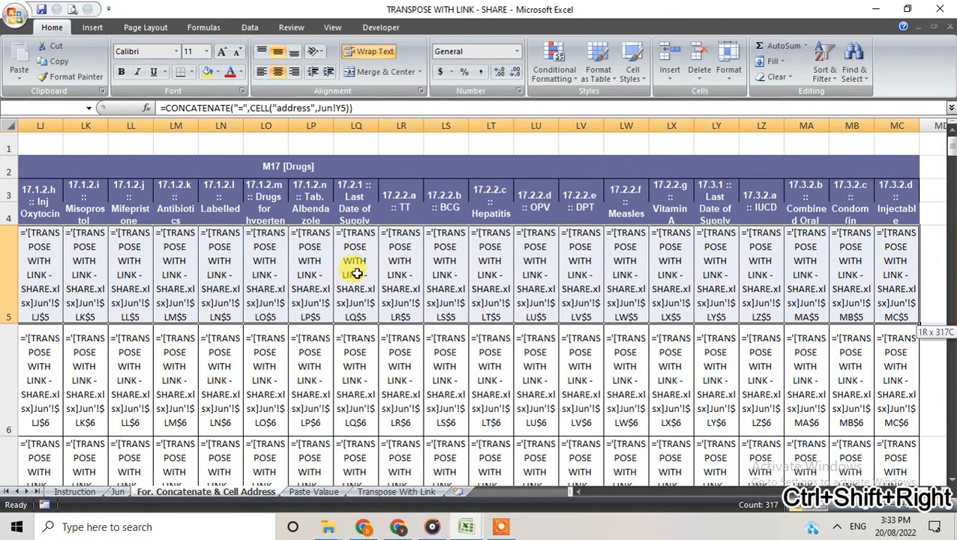
key(ctrl+shift+Down)
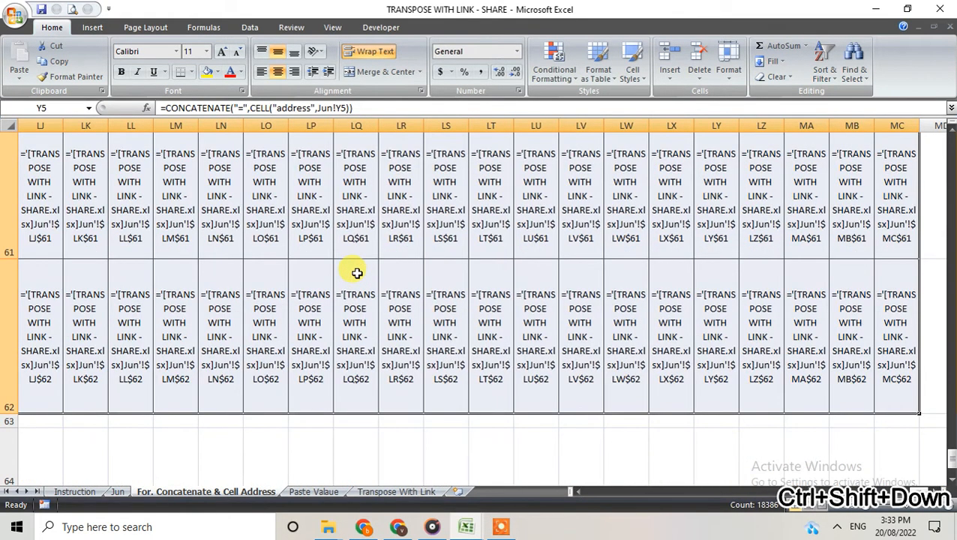
key(ctrl+c)
right_click(302, 294)
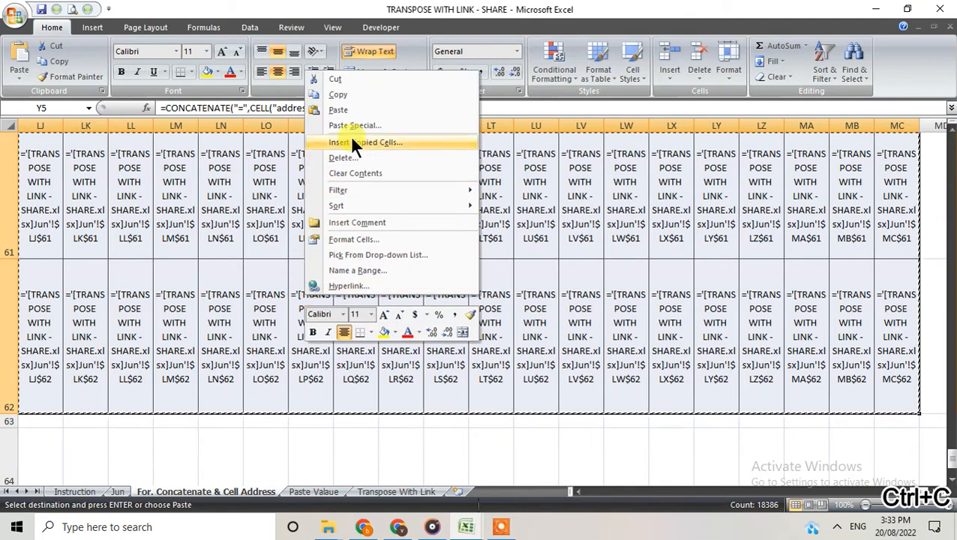
click(338, 96)
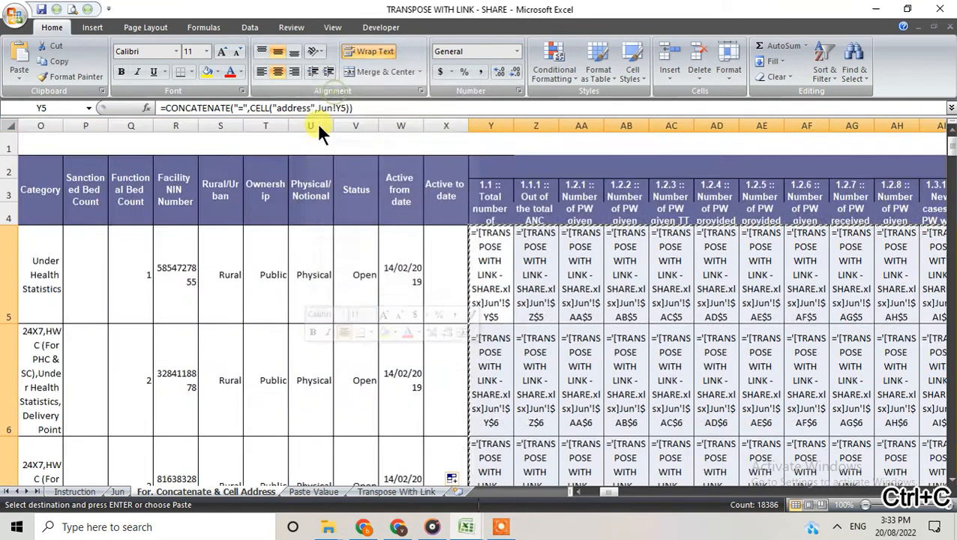
Step: Paste the copied addresses as values only into the Paste Valaue sheet, starting at cell A1
click(303, 491)
scroll(83, 243, up, 16)
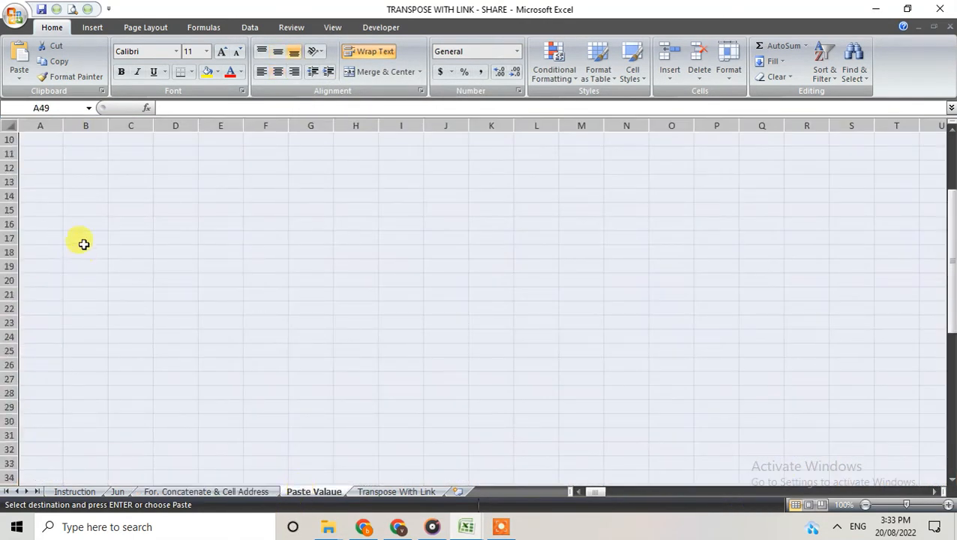
click(43, 138)
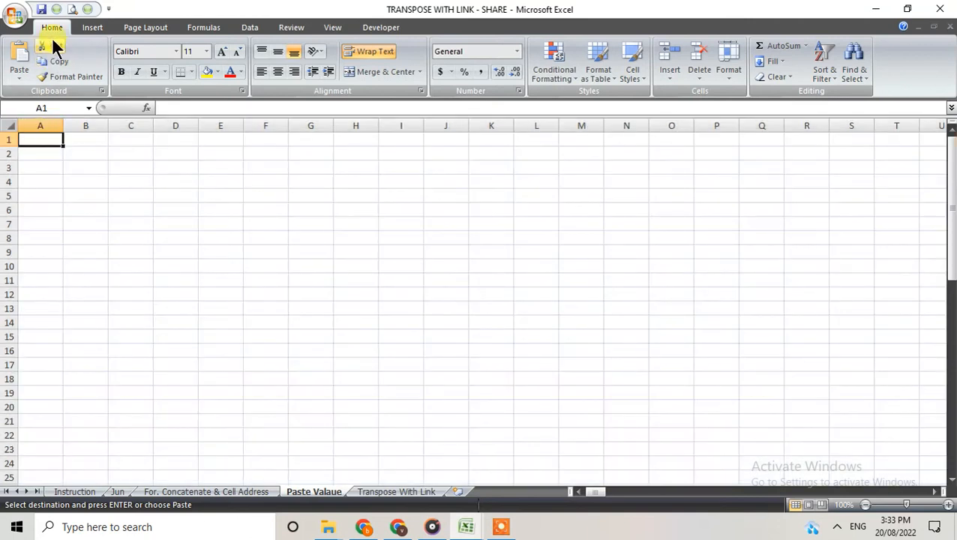
click(60, 10)
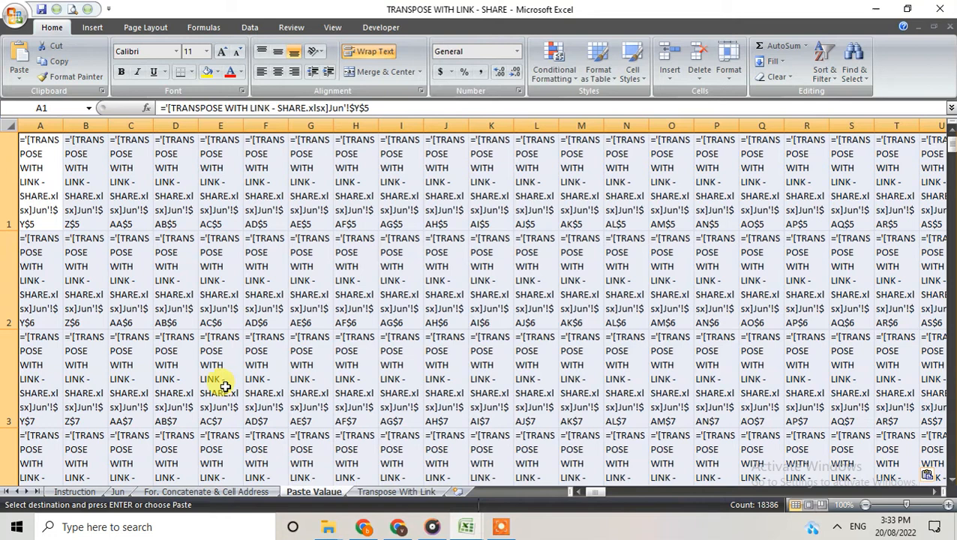
Step: Review points 3 and 4 on the Instruction sheet, covering the value paste and the transpose with link
click(117, 492)
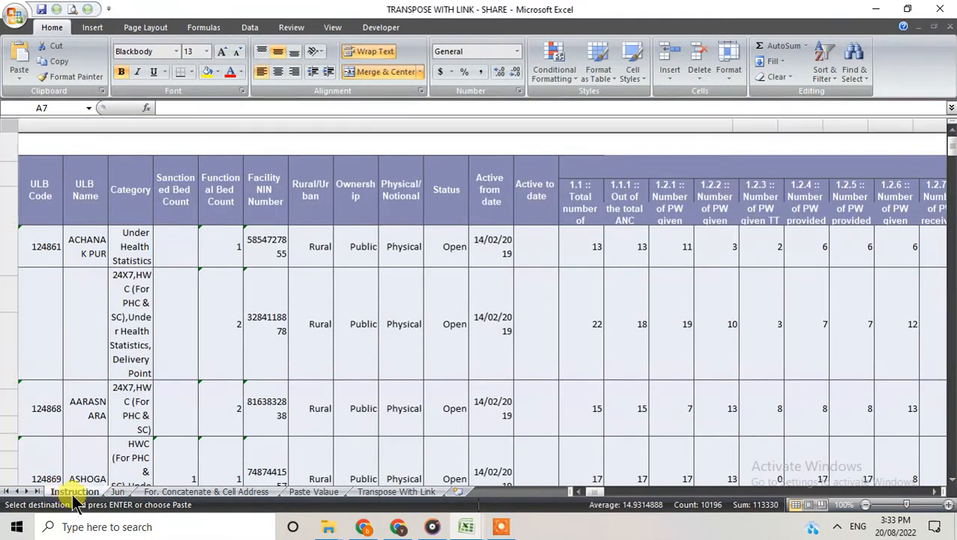
click(72, 492)
click(57, 294)
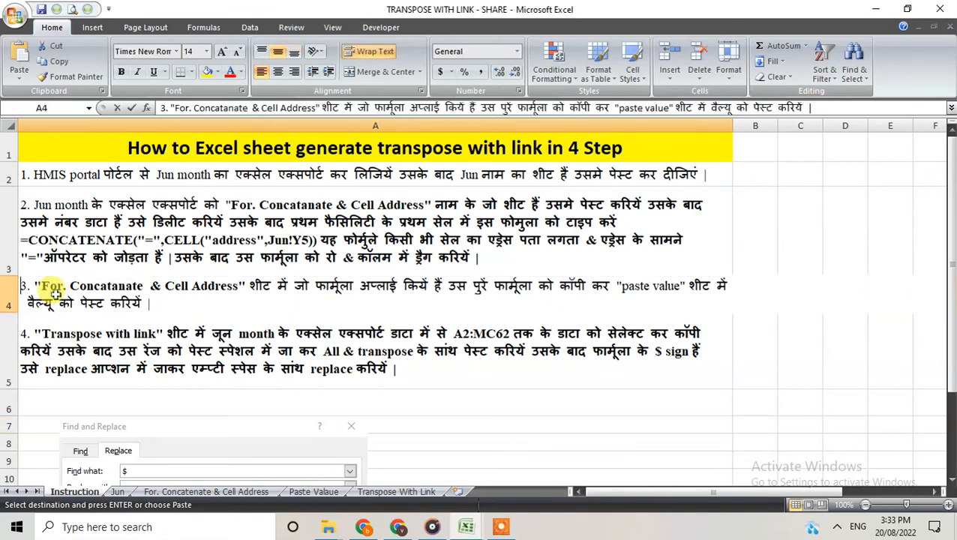
double_click(155, 303)
drag(155, 303, 26, 285)
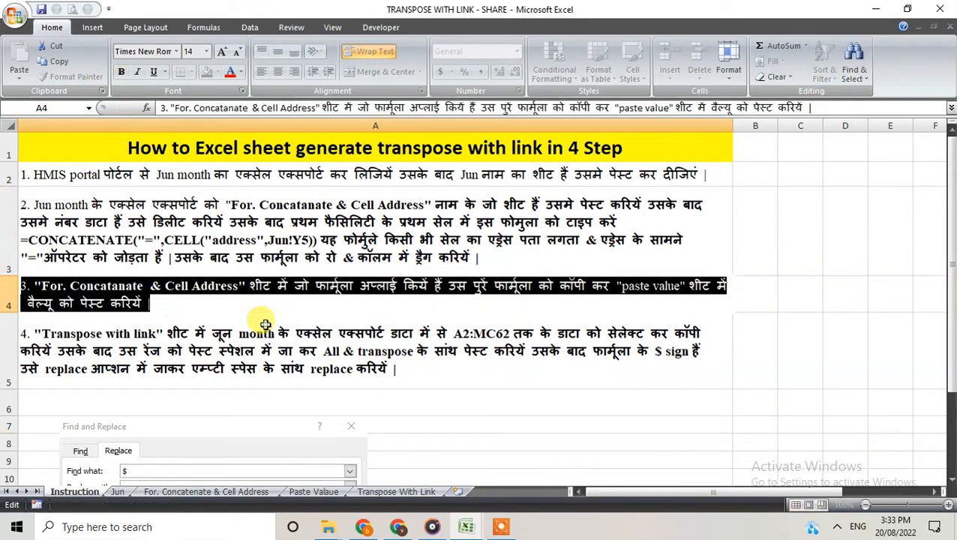
key(Escape)
click(312, 492)
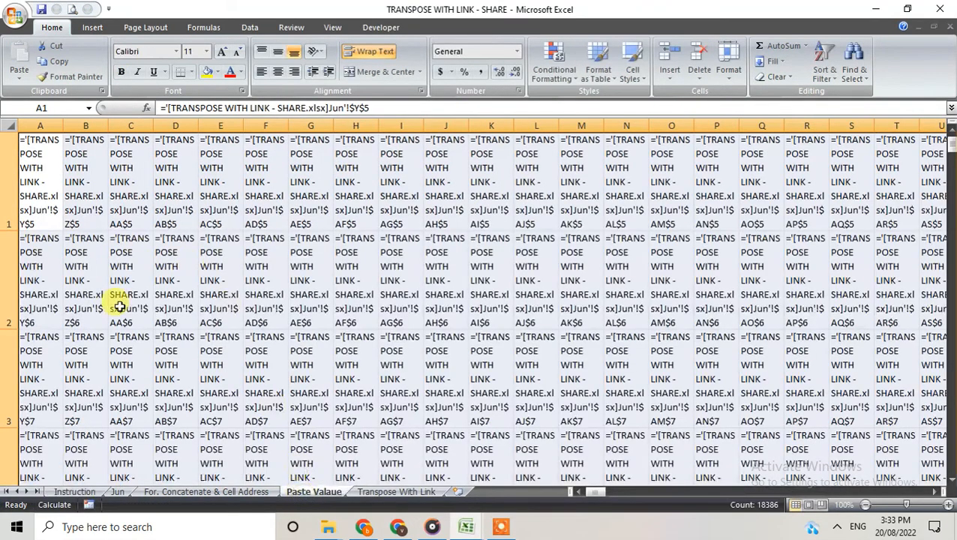
click(73, 491)
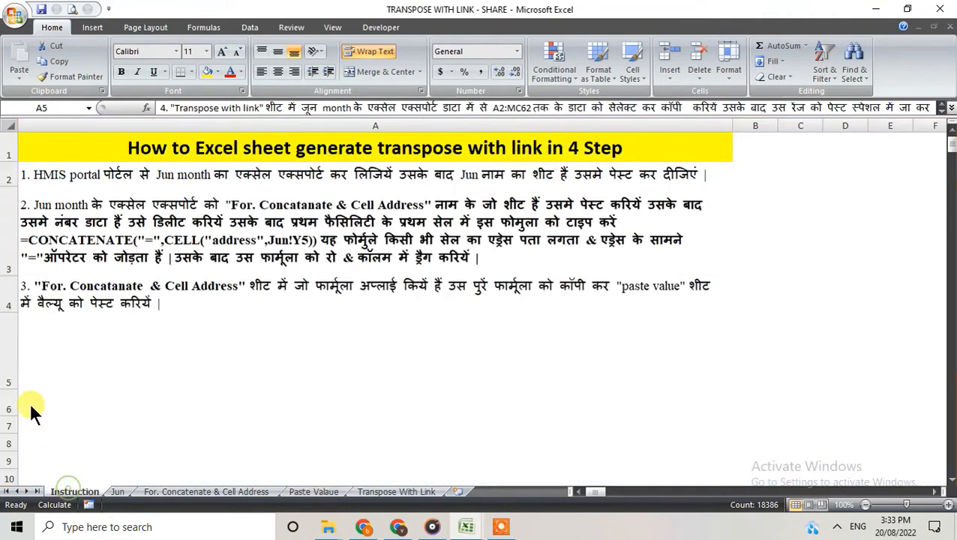
key(ctrl+h)
double_click(45, 334)
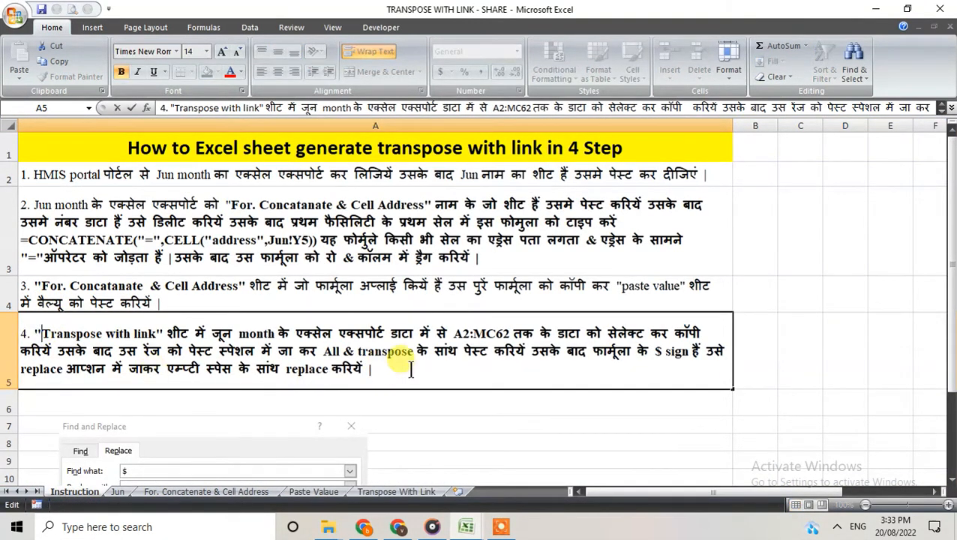
click(488, 409)
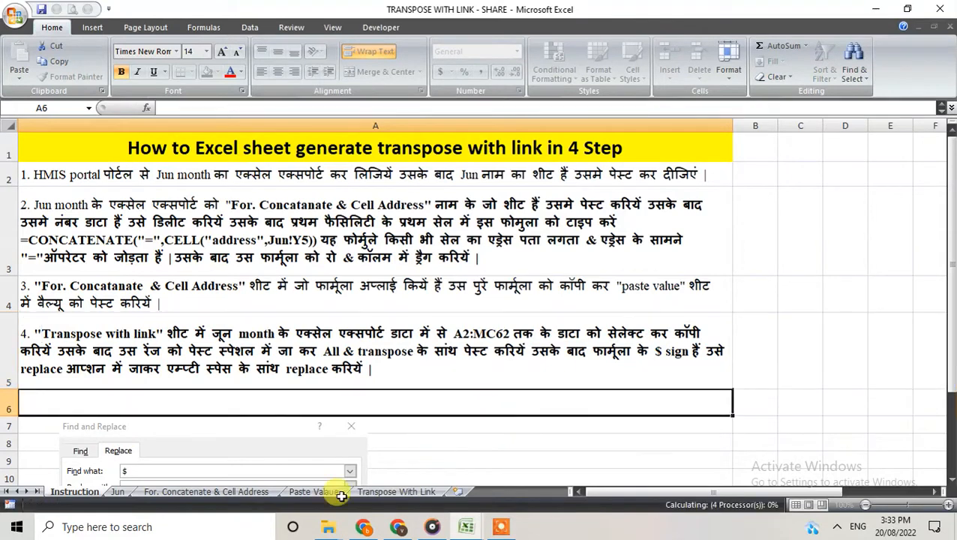
Step: Copy the report range A2:MC62, headers included, from the Jun sheet
click(118, 491)
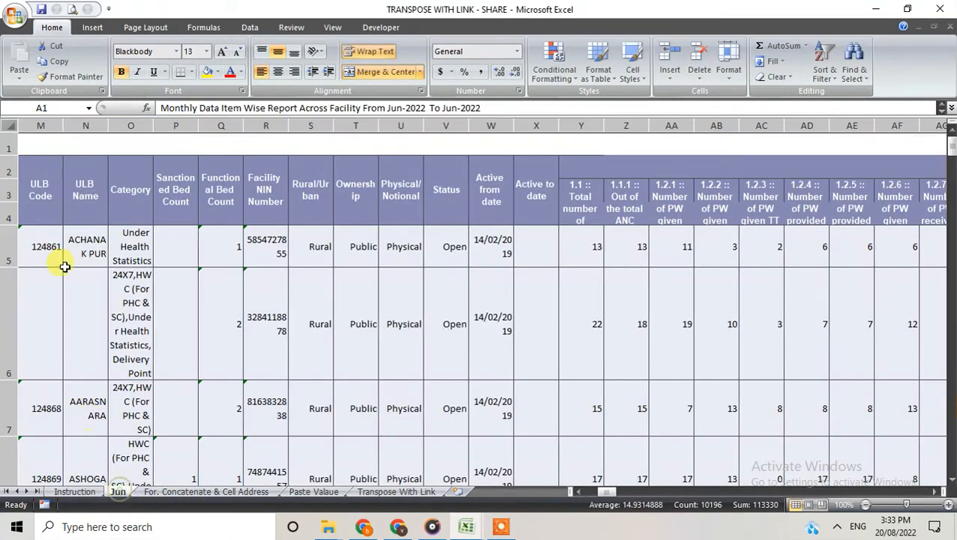
drag(607, 492, 574, 489)
drag(24, 178, 89, 187)
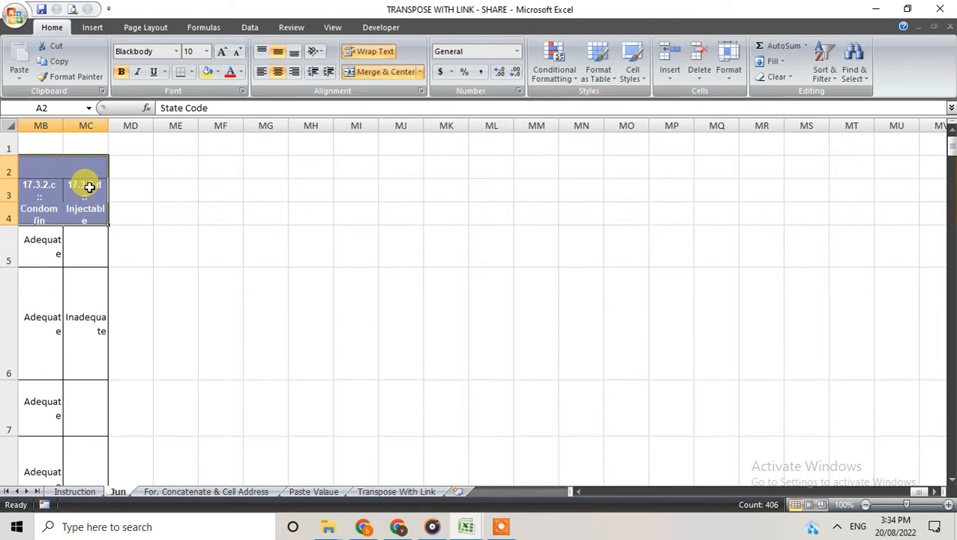
key(ctrl+shift+Down)
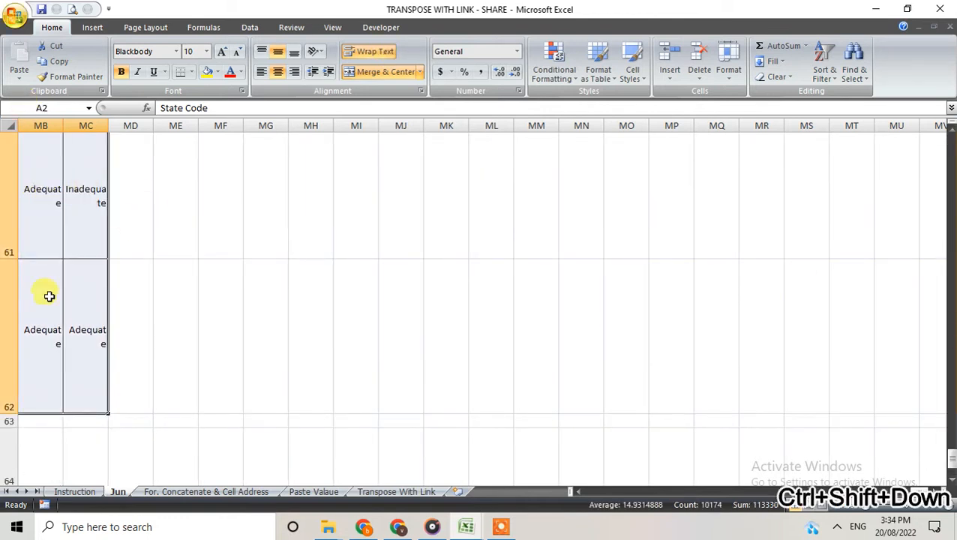
drag(926, 493, 572, 492)
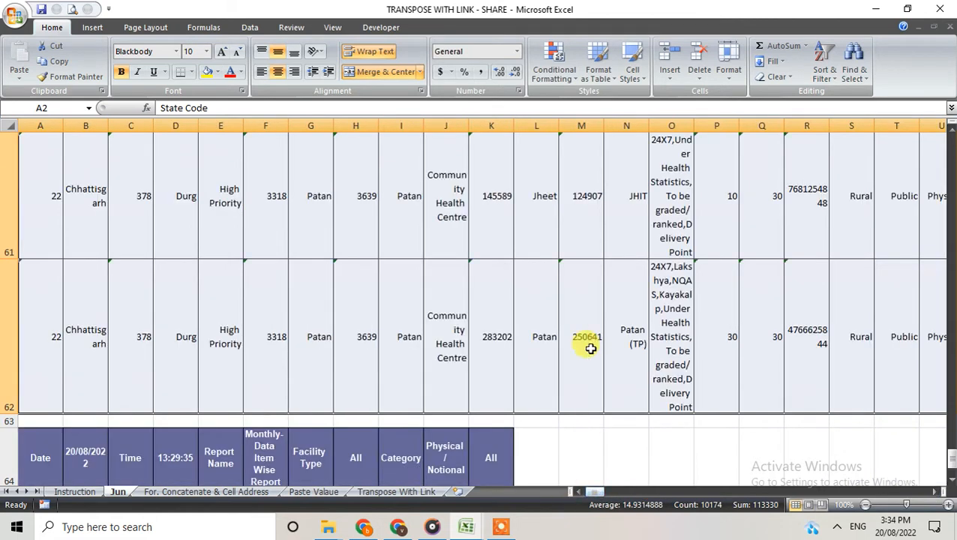
right_click(552, 288)
click(594, 89)
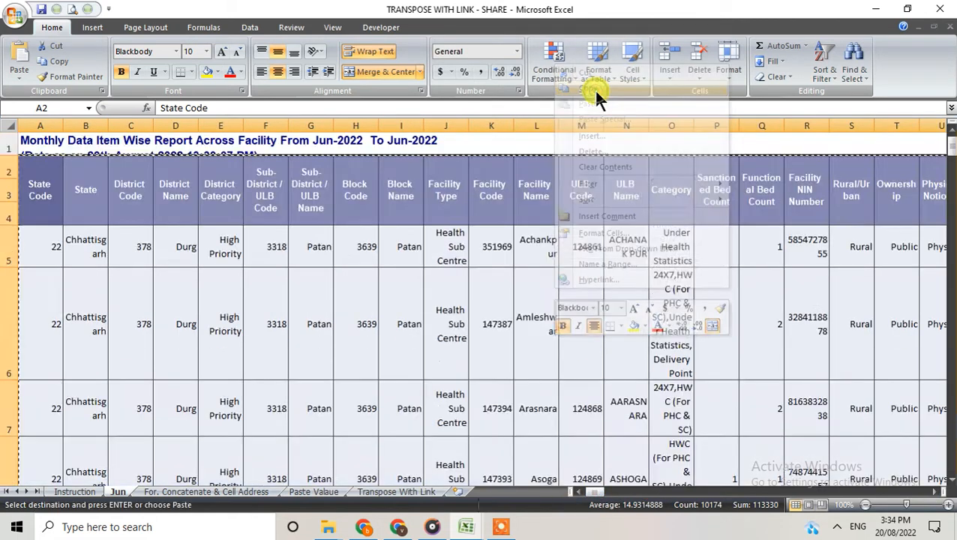
Step: Paste the report at A1 of the Transpose With Link sheet using Paste Special with All and Transpose
click(375, 492)
scroll(87, 199, up, 4)
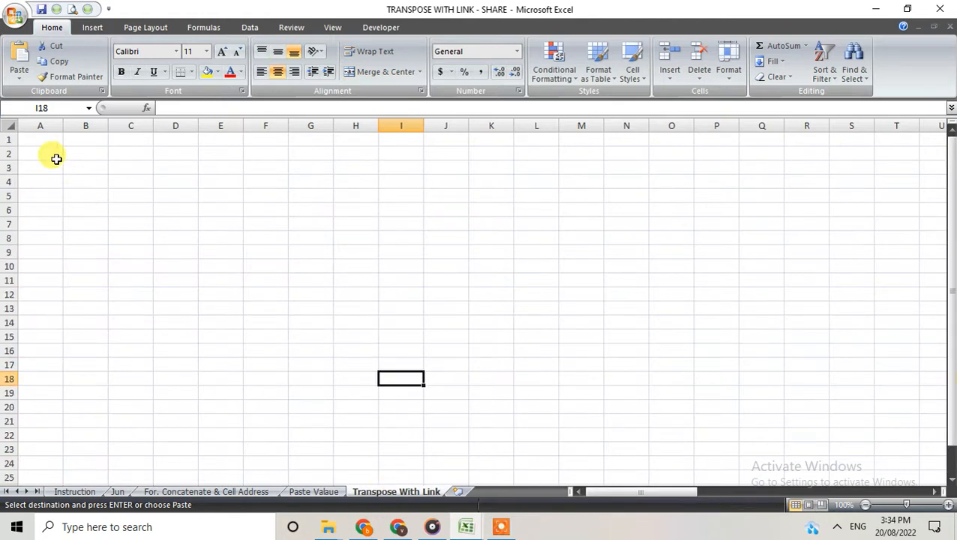
click(38, 141)
right_click(37, 139)
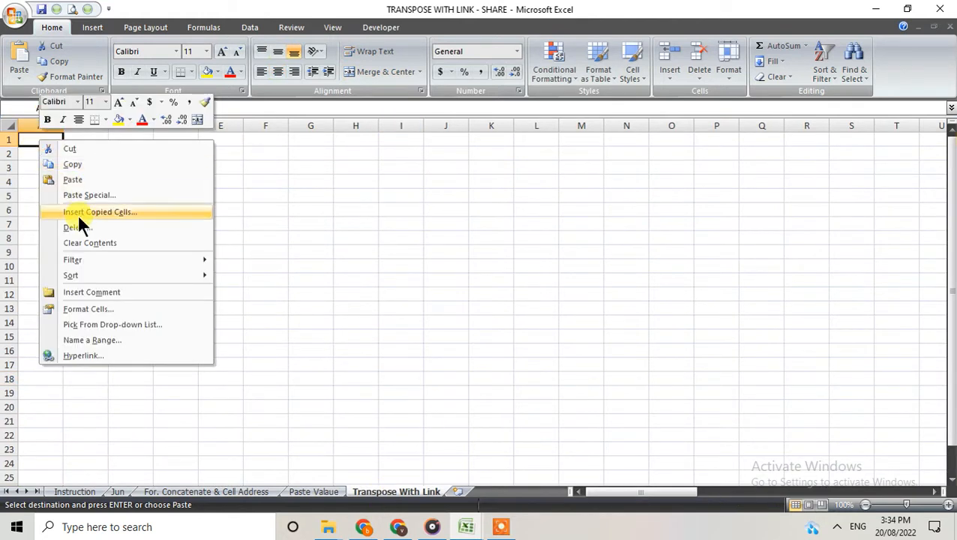
click(86, 196)
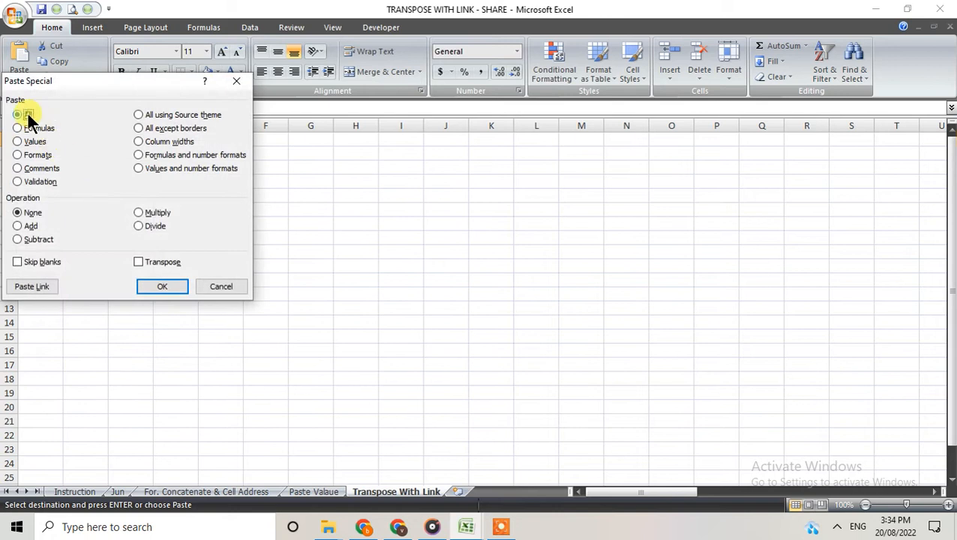
click(152, 263)
click(159, 286)
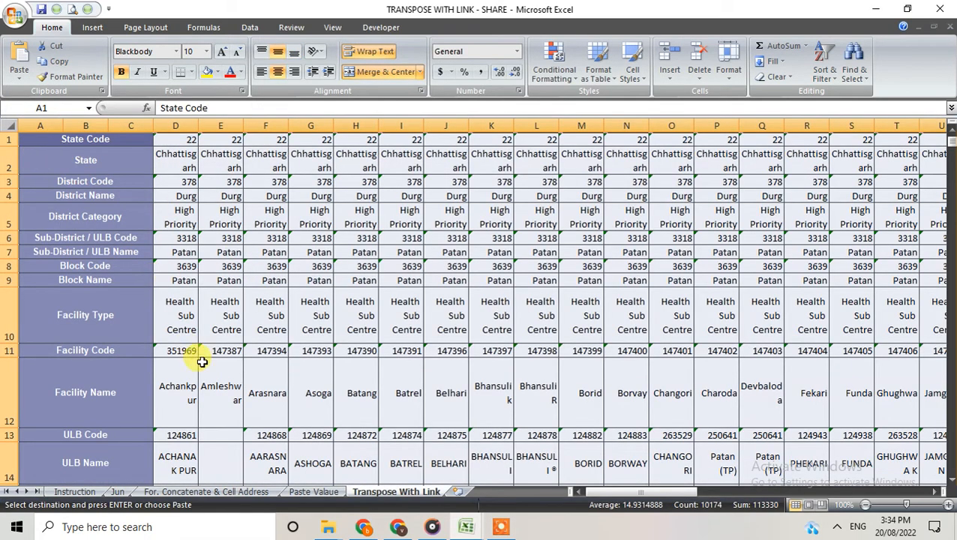
Step: Select D25 in the transposed report as the paste target and copy A1:LE58 from the Paste Valaue sheet
scroll(205, 364, down, 5)
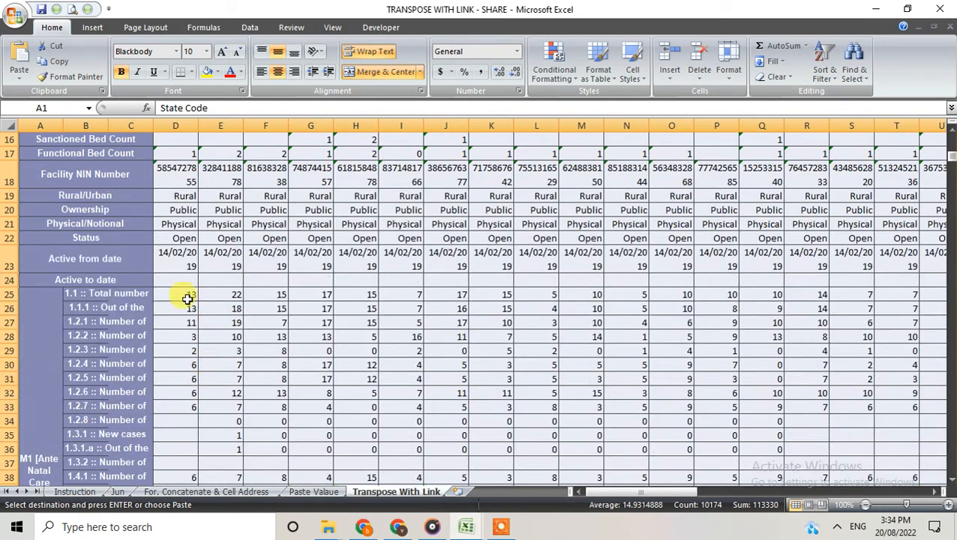
click(187, 297)
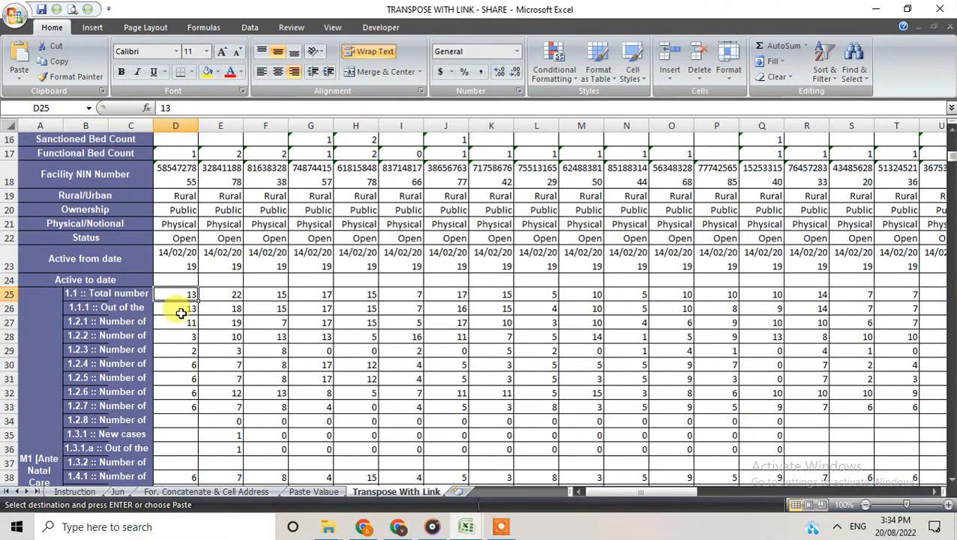
click(311, 493)
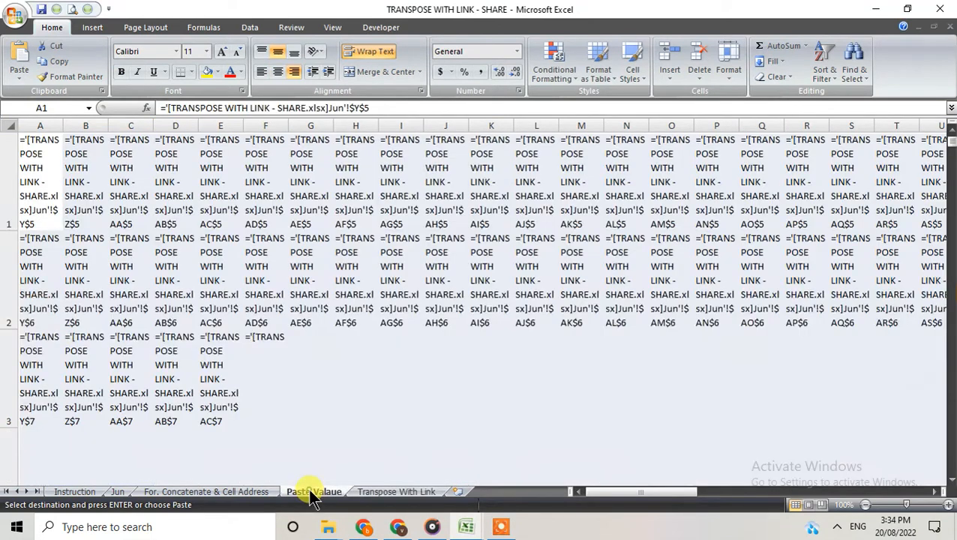
drag(47, 159, 950, 202)
key(ctrl+shift+Right)
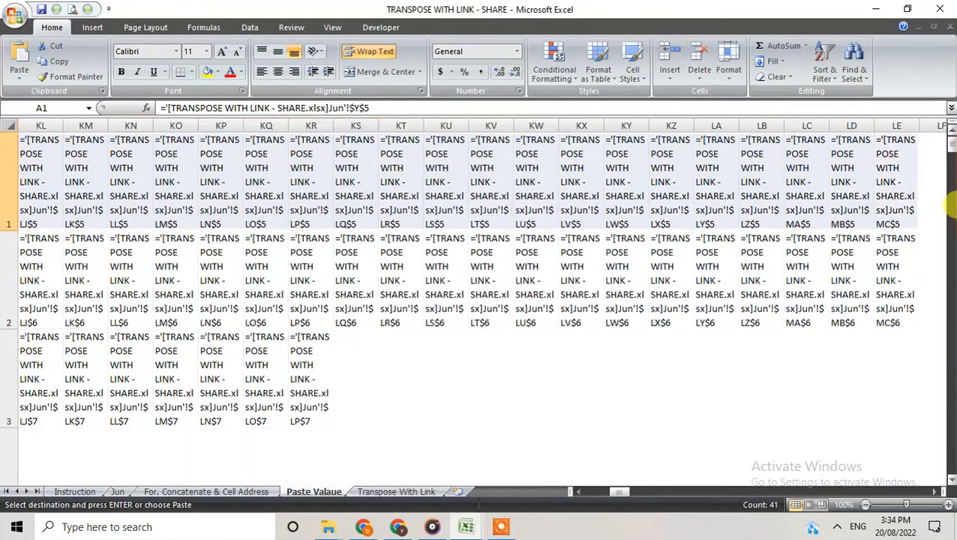
key(ctrl+shift+Down)
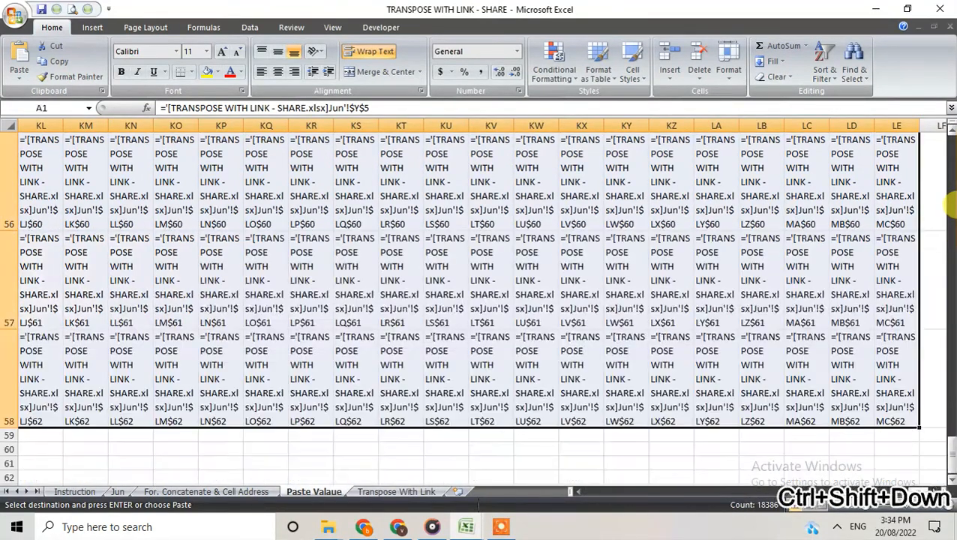
right_click(599, 276)
click(630, 301)
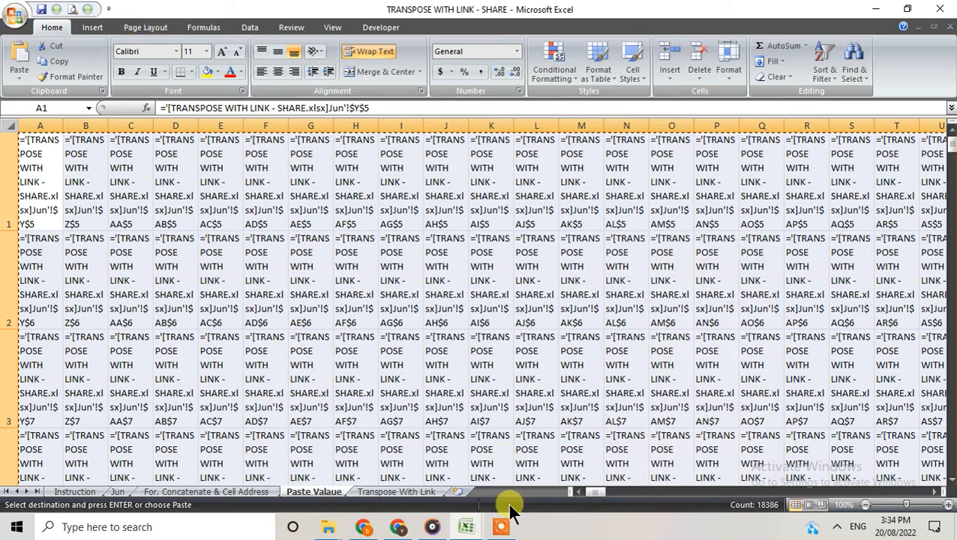
Step: Paste the address texts transposed over the report figures from D25 of the Transpose With Link sheet, keeping All, and check the range's end
click(398, 492)
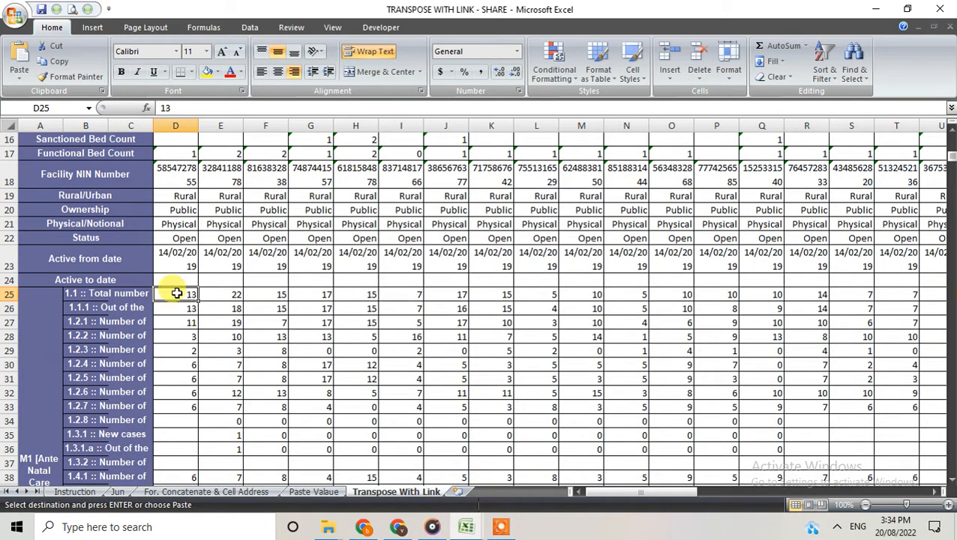
right_click(176, 293)
click(235, 122)
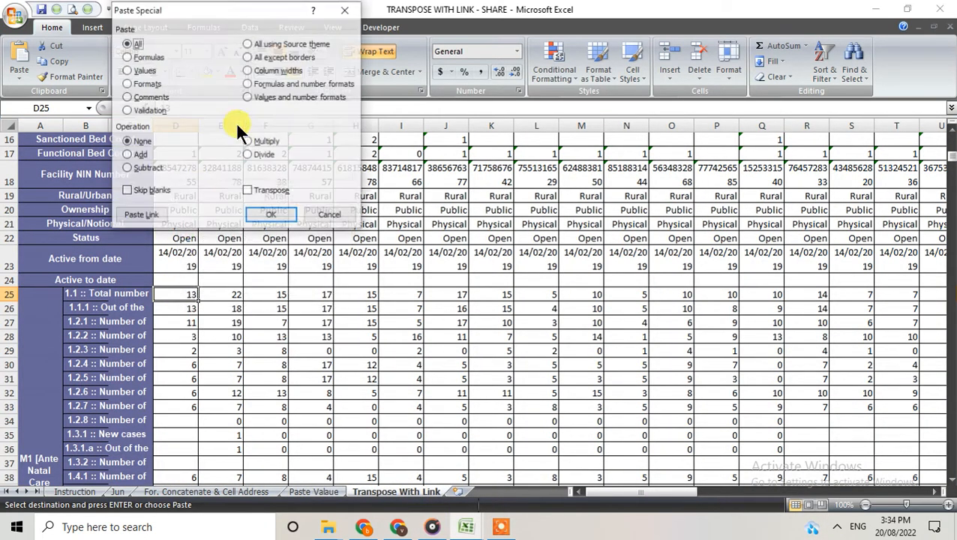
click(253, 189)
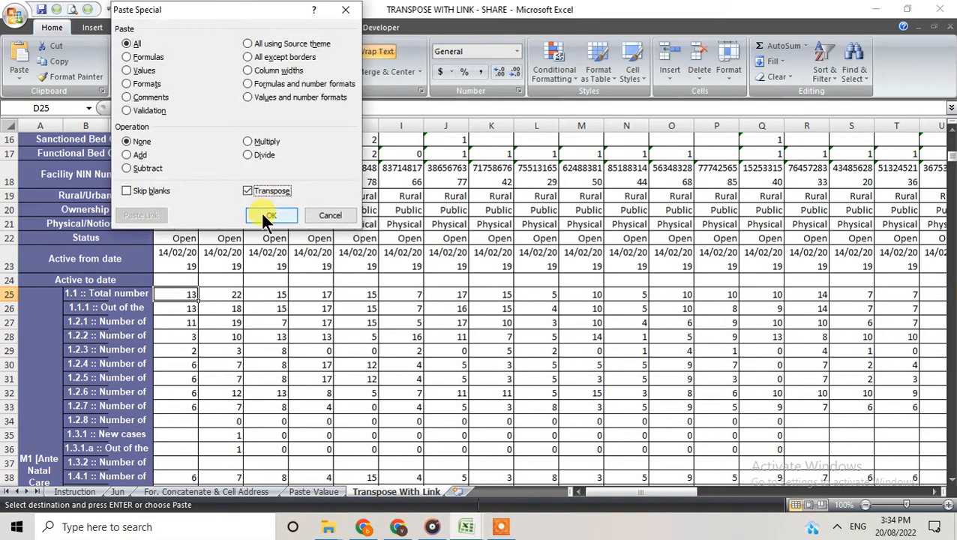
click(270, 215)
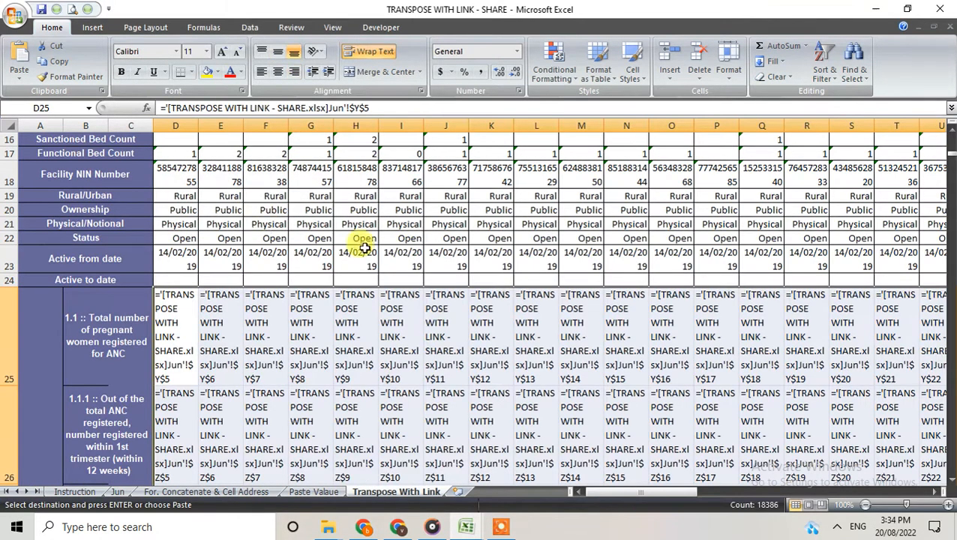
drag(666, 493, 951, 481)
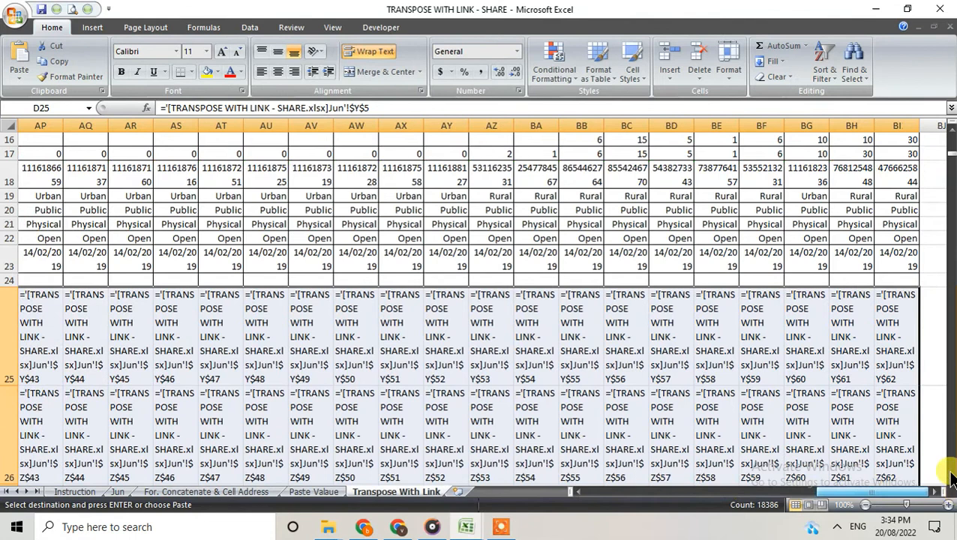
Step: Replace every $ with nothing in the pasted address texts of the transposed report so they become live links to the Jun sheet
drag(950, 161, 448, 480)
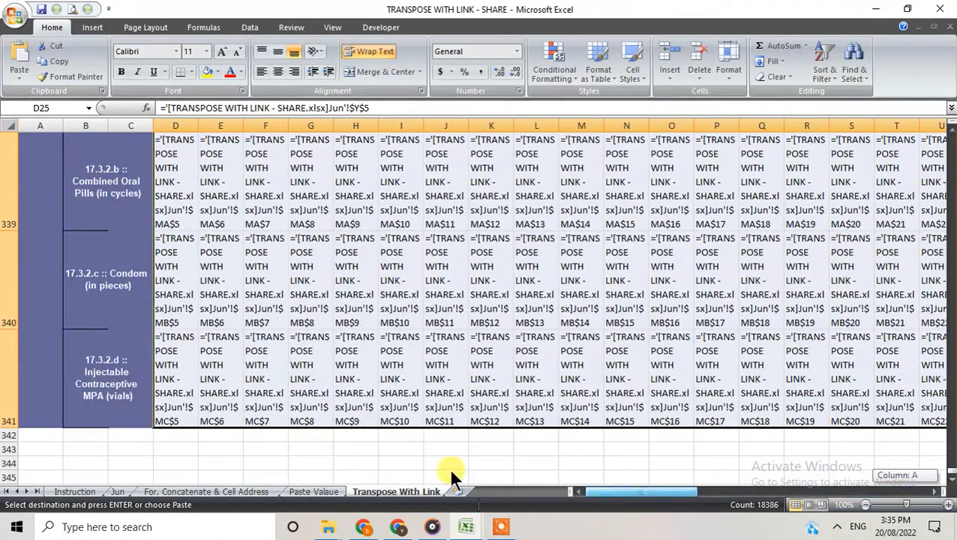
click(854, 62)
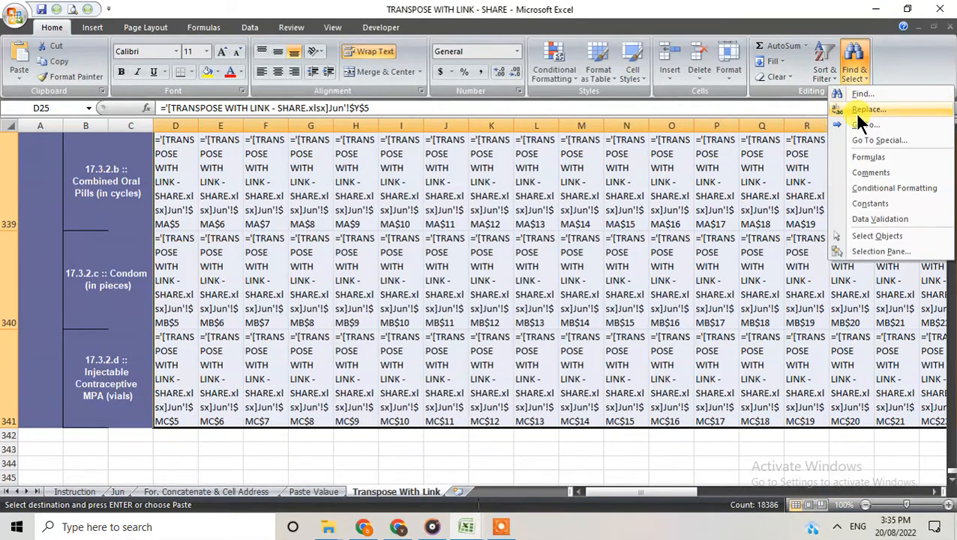
click(856, 109)
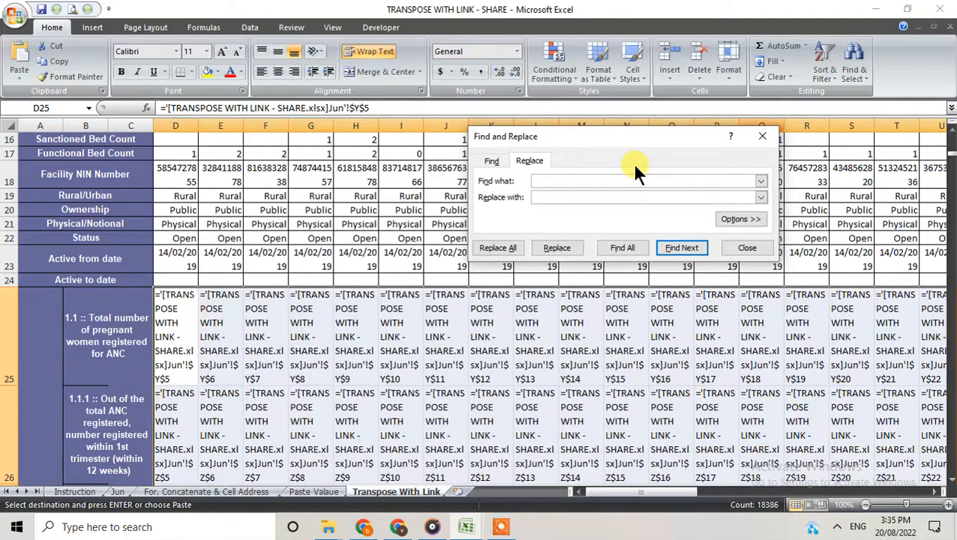
text($)
key(Tab)
click(497, 248)
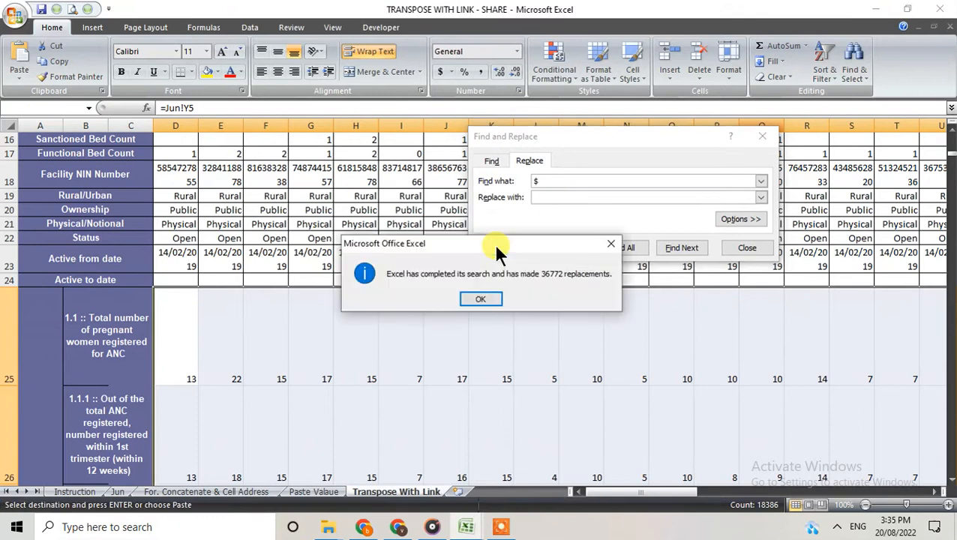
click(481, 300)
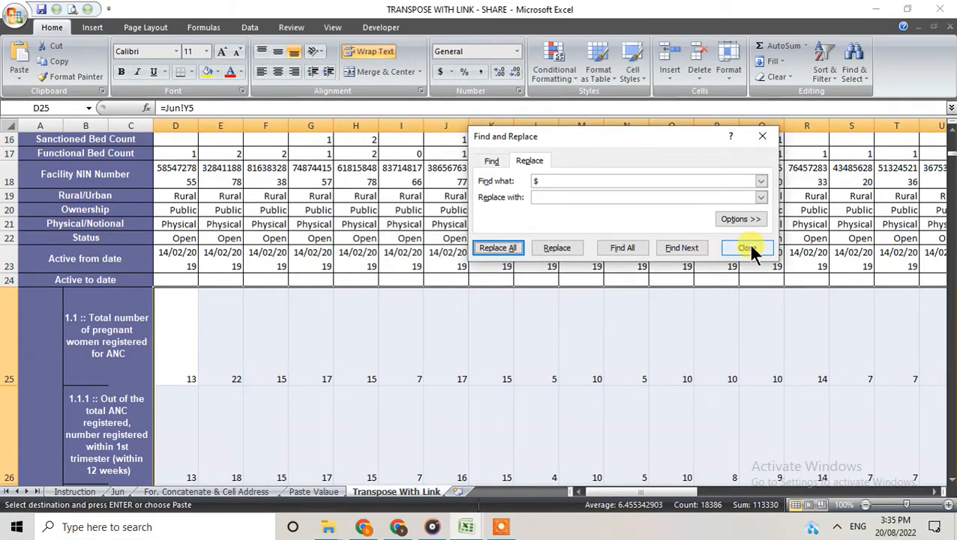
click(749, 247)
Step: Compare the linked figures from D25 of the transposed report with source cells Y5:AB5 on the Jun sheet
scroll(207, 335, down, 3)
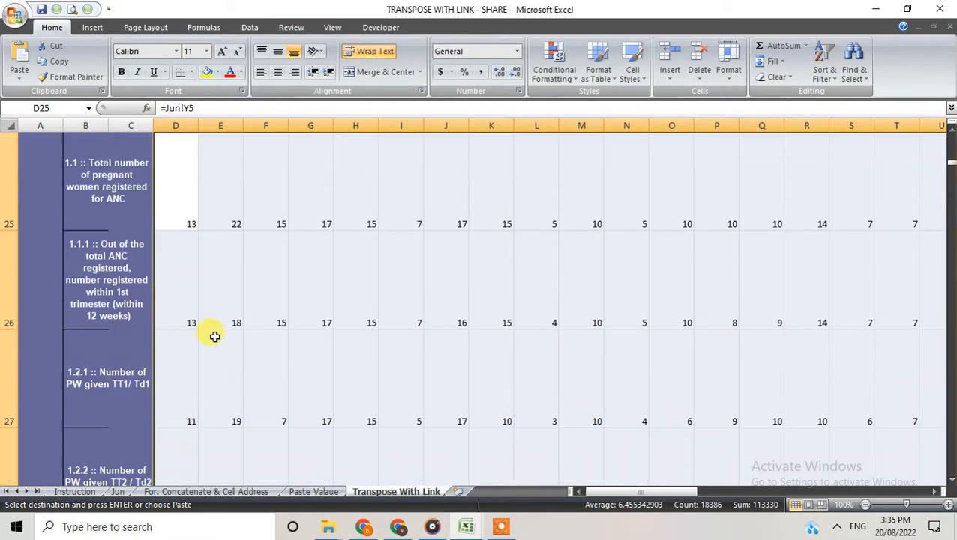
click(118, 492)
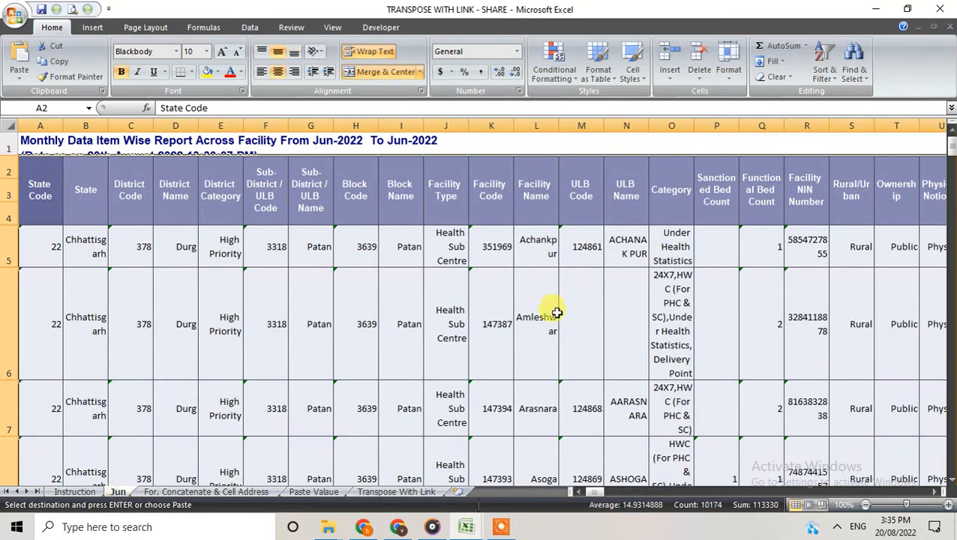
click(939, 491)
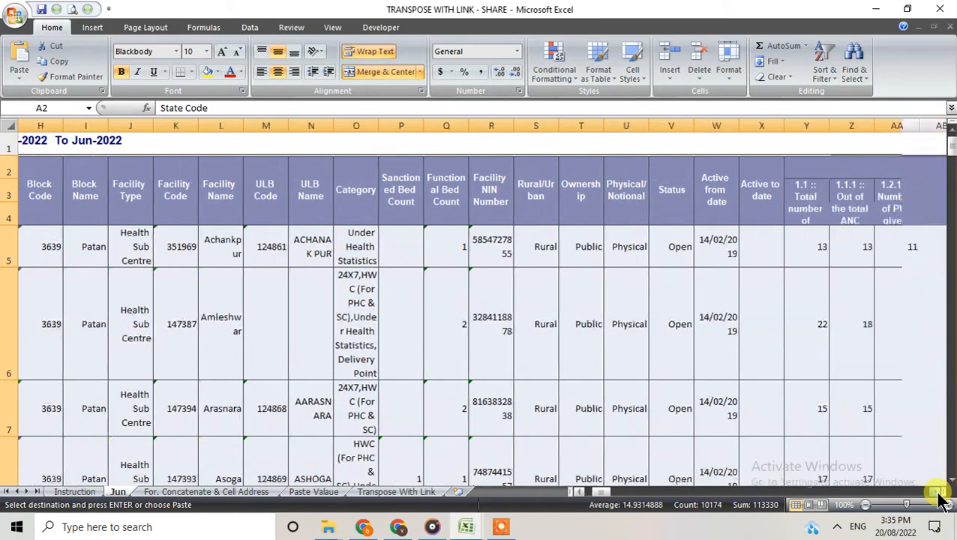
drag(679, 246, 819, 247)
click(396, 492)
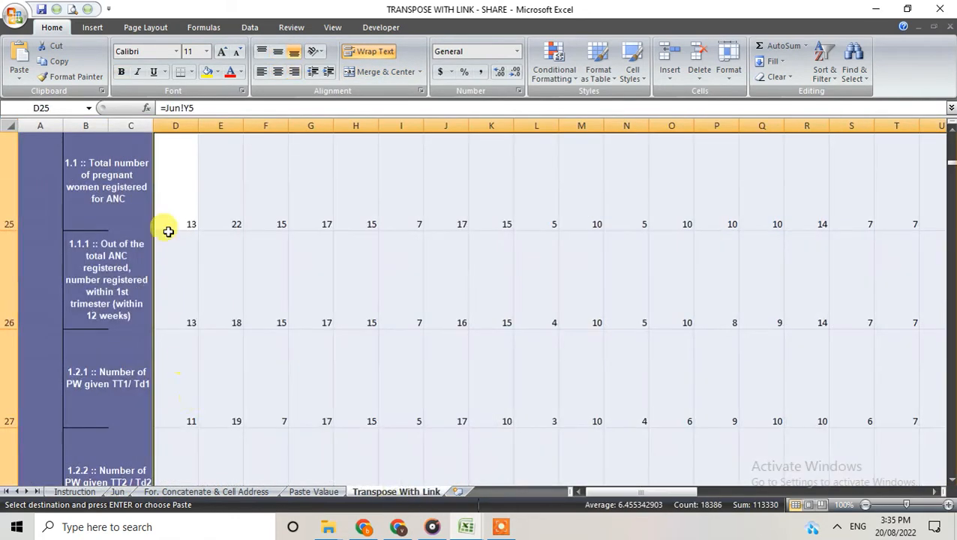
scroll(173, 217, up, 2)
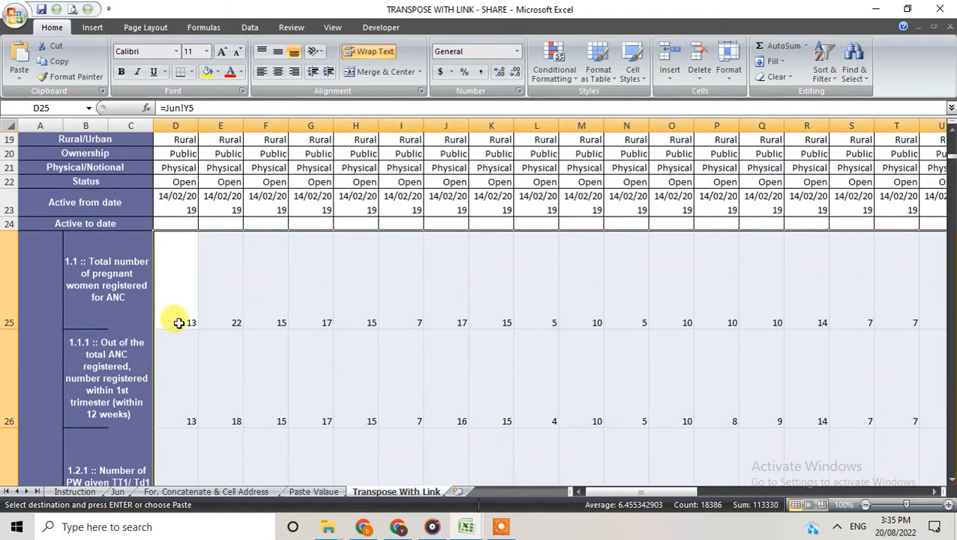
Step: Fill the facility name Achankpur in D12 of the transposed report with yellow
scroll(181, 194, up, 3)
click(179, 248)
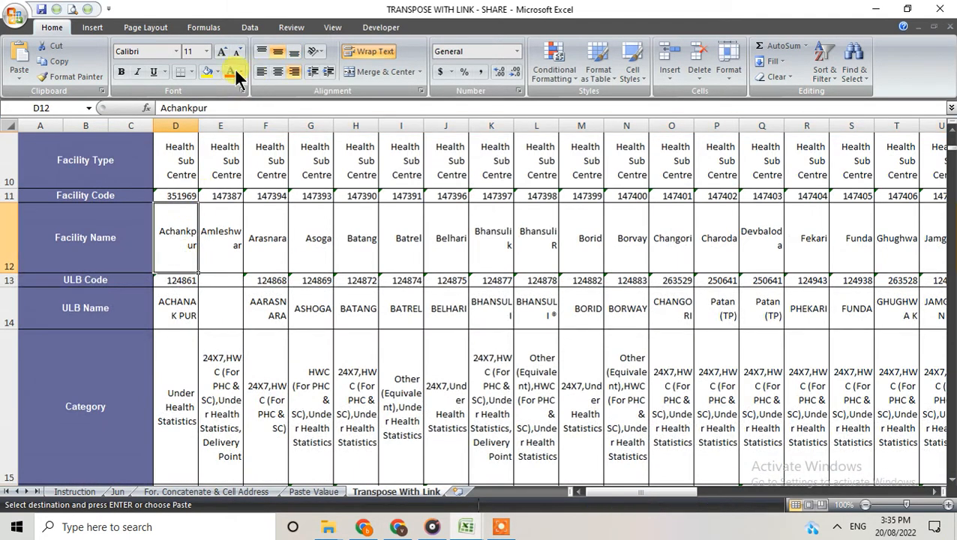
click(209, 72)
scroll(198, 348, down, 1)
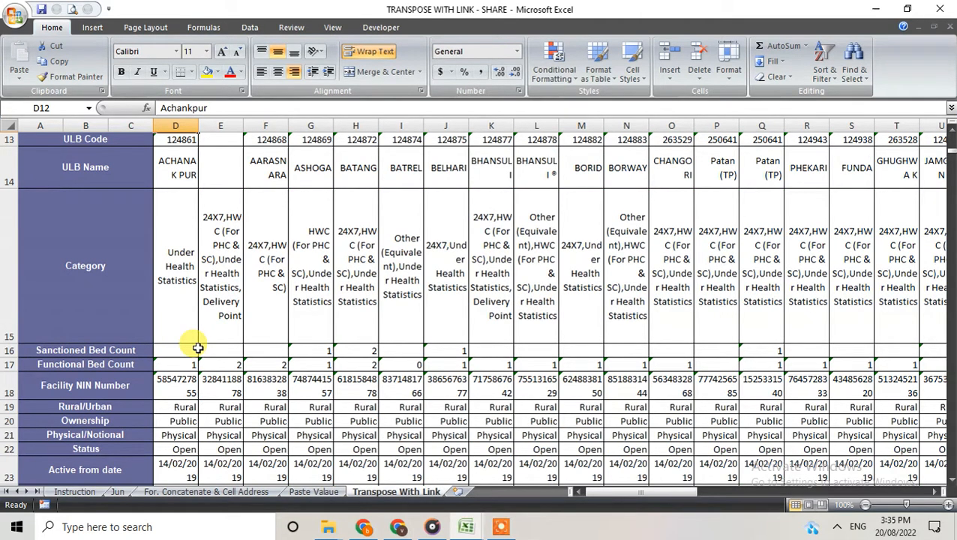
scroll(196, 344, up, 1)
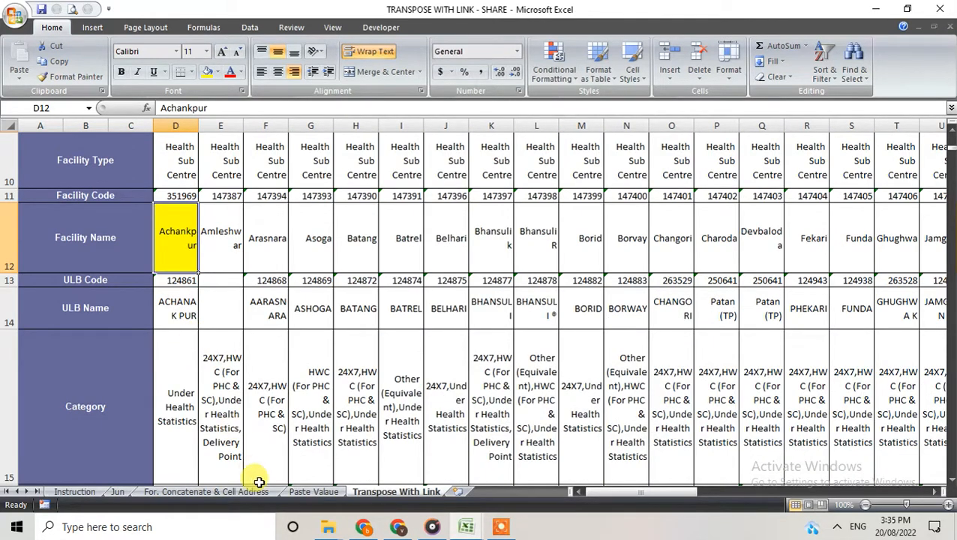
Step: Fill the matching facility name Achankpur in L5 of the Jun sheet with yellow
click(119, 488)
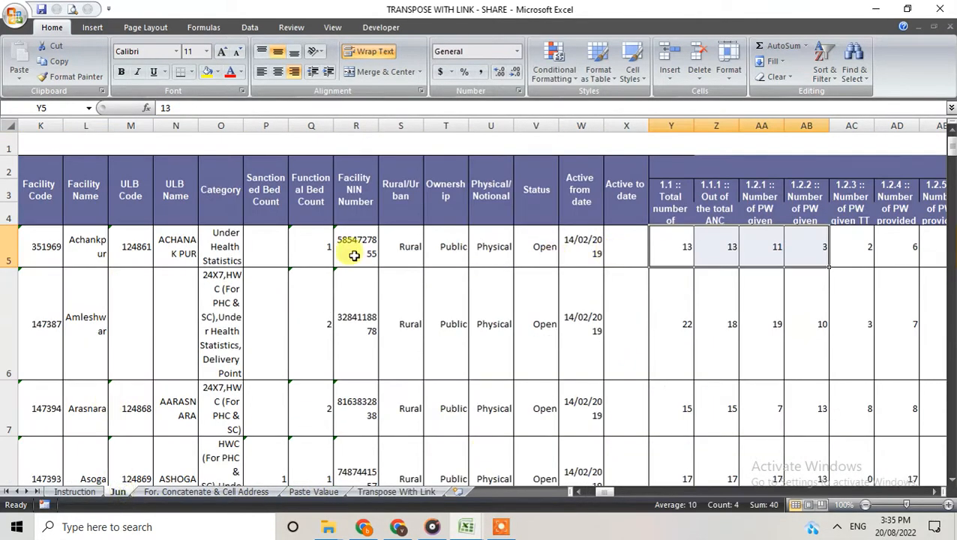
click(180, 250)
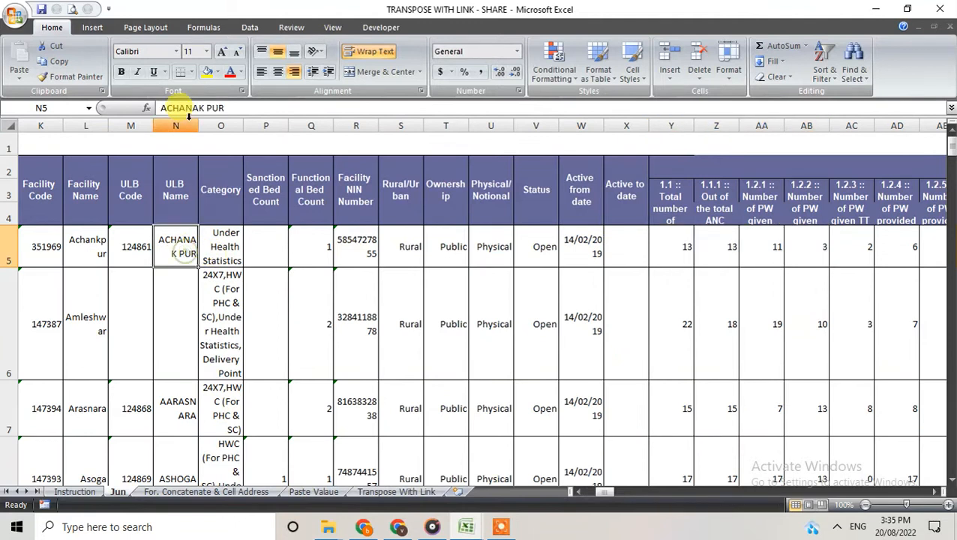
click(88, 249)
click(207, 72)
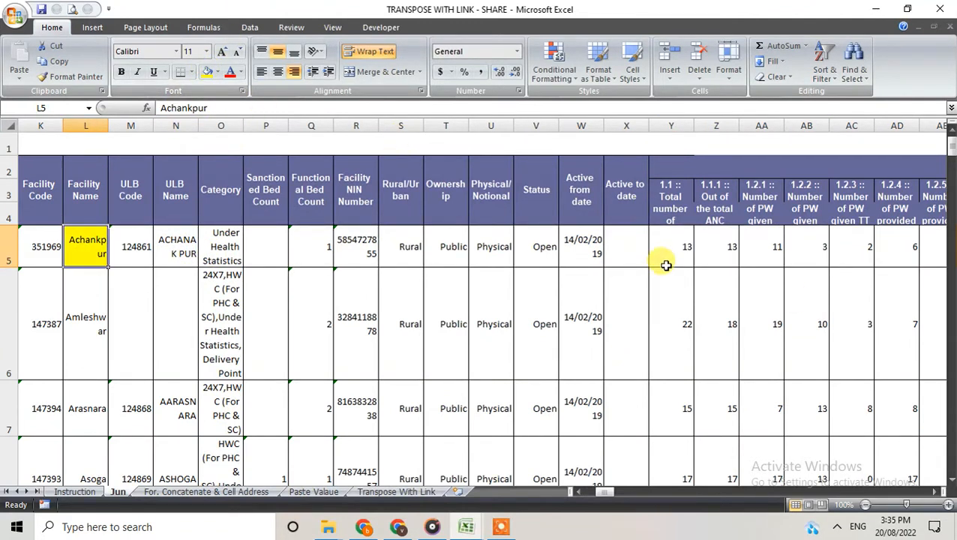
Step: Compare Achankpur's figures in Y5:AB5 of the Jun sheet with D25:D27 of the transposed report
drag(673, 249, 791, 253)
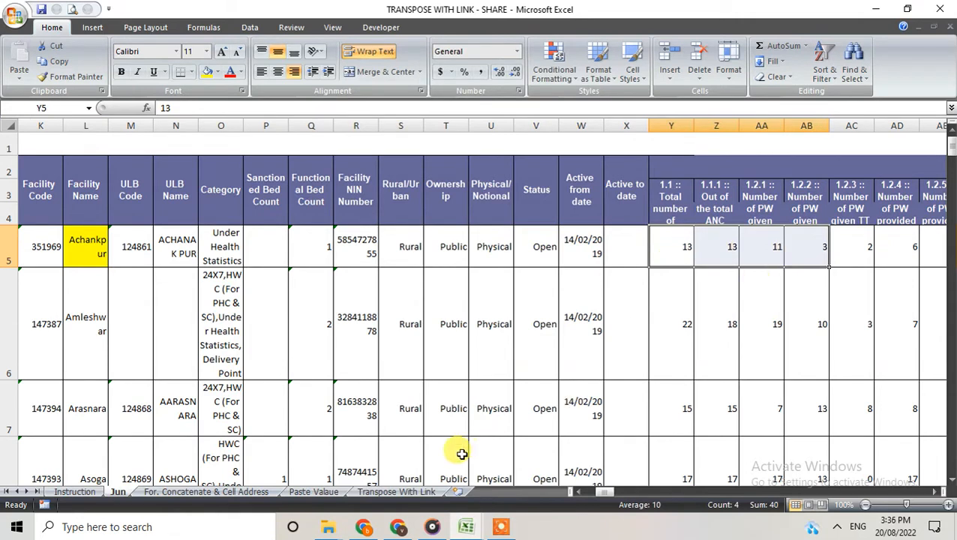
click(421, 491)
scroll(199, 324, down, 3)
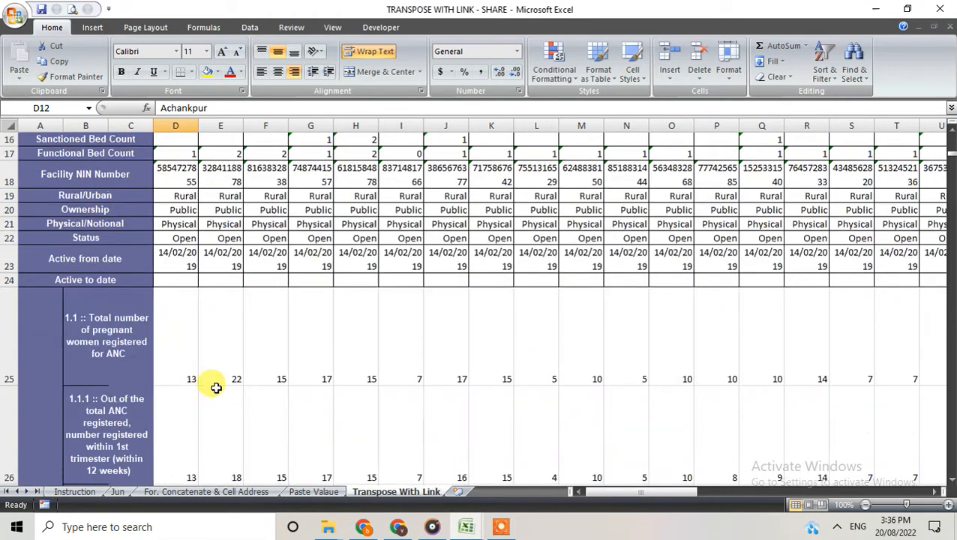
drag(177, 284, 188, 432)
scroll(193, 425, down, 1)
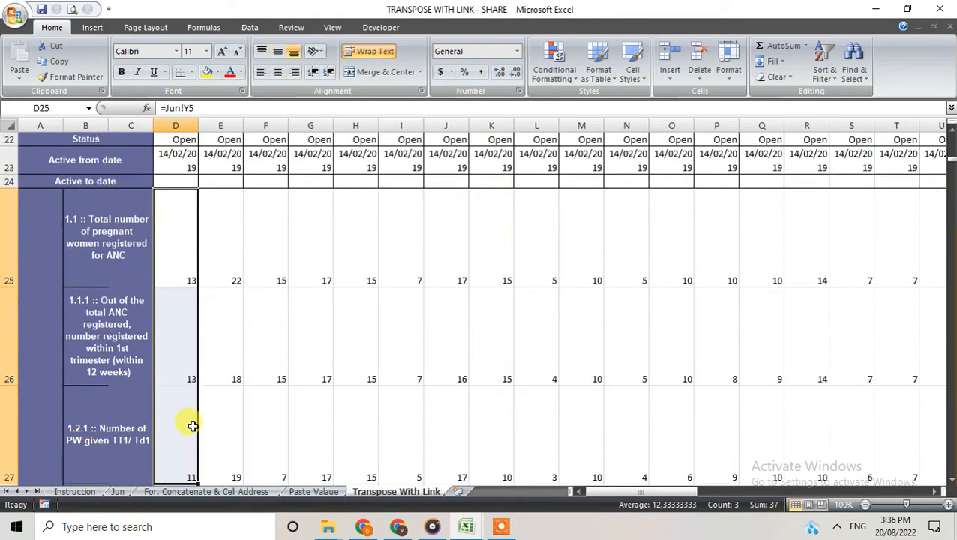
Step: Test the link by setting Y5 on the Jun sheet to 1300 and checking D25 in the transposed report
click(118, 491)
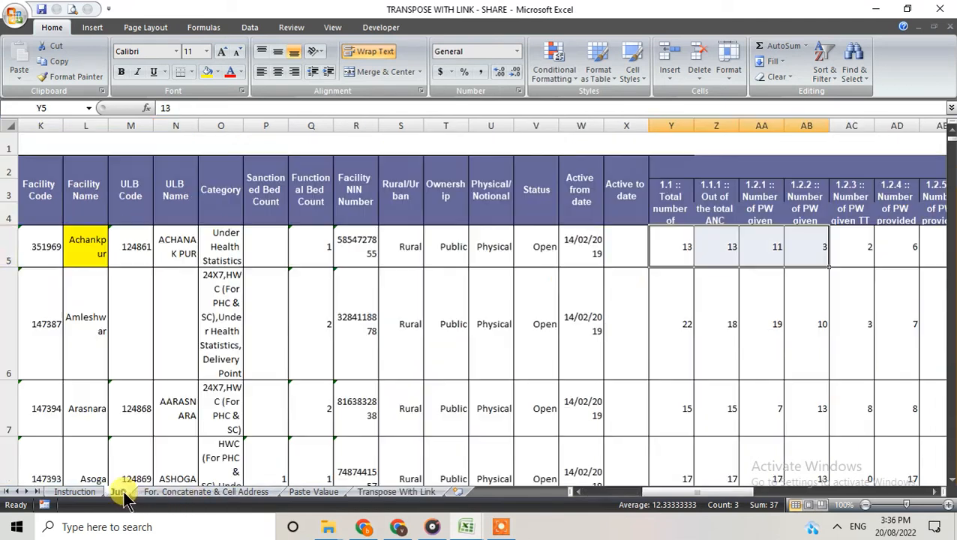
click(668, 249)
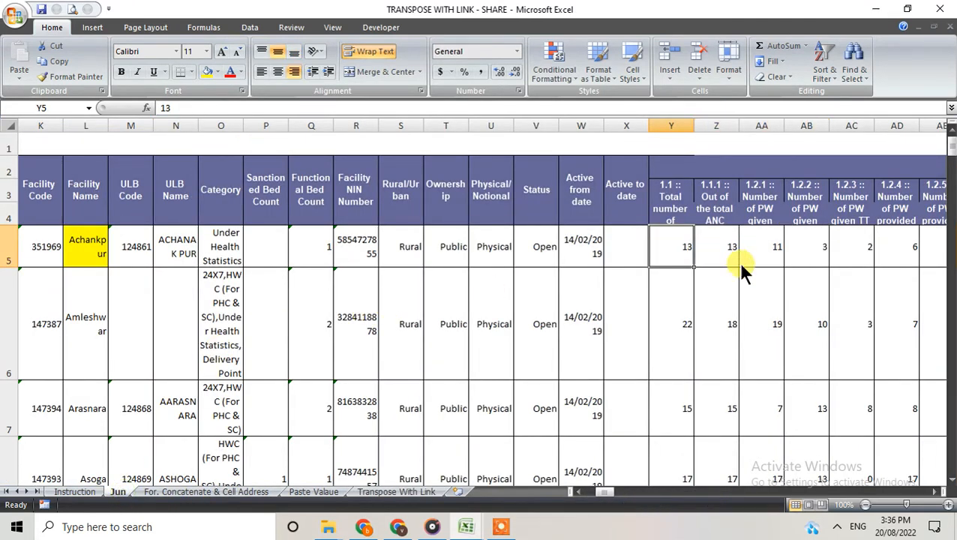
key(F2)
key(Return)
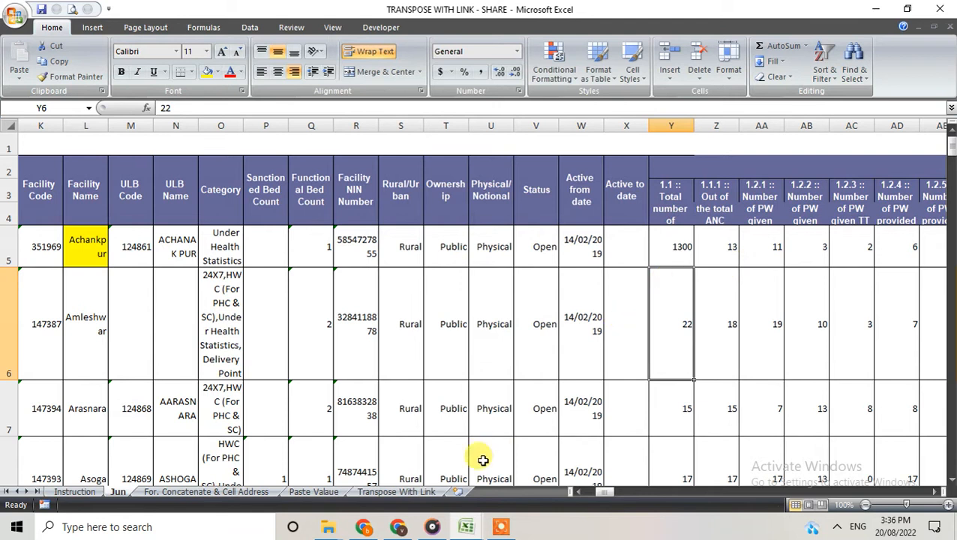
click(378, 491)
click(172, 258)
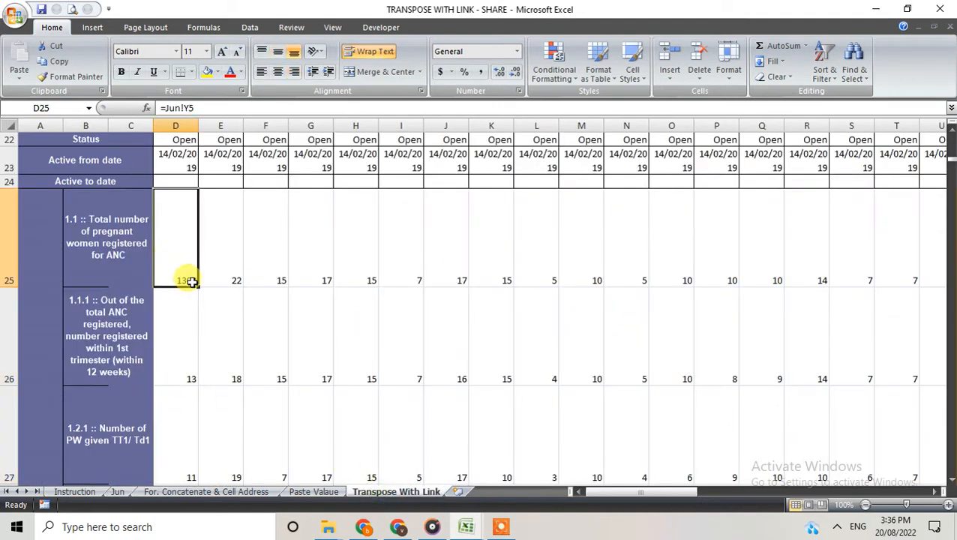
Step: Set Y5 on the Jun sheet back to 13
click(120, 491)
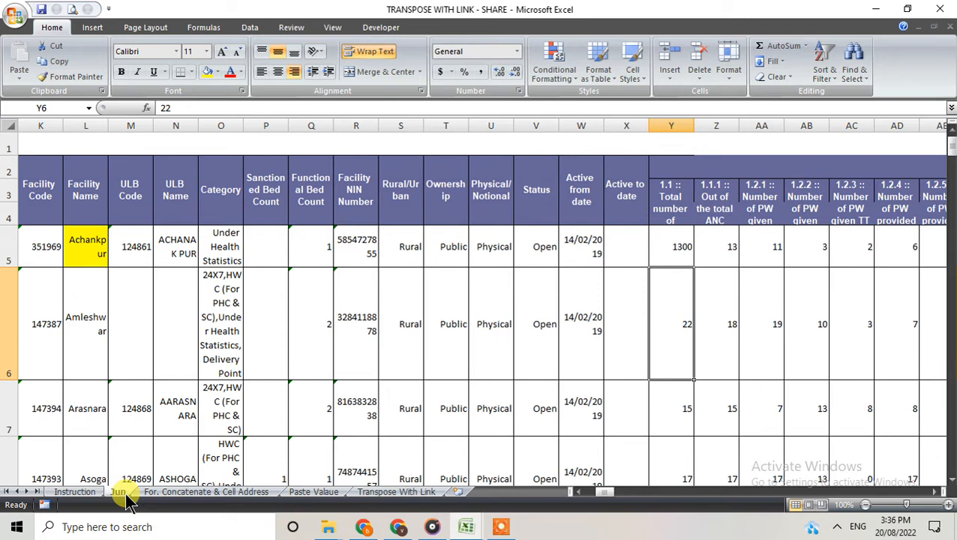
click(668, 247)
text(1)
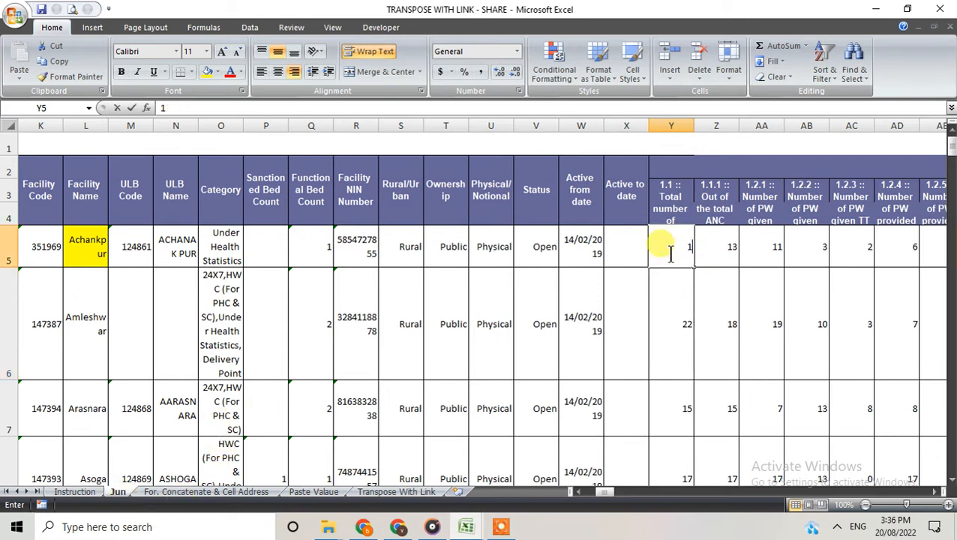
text(3)
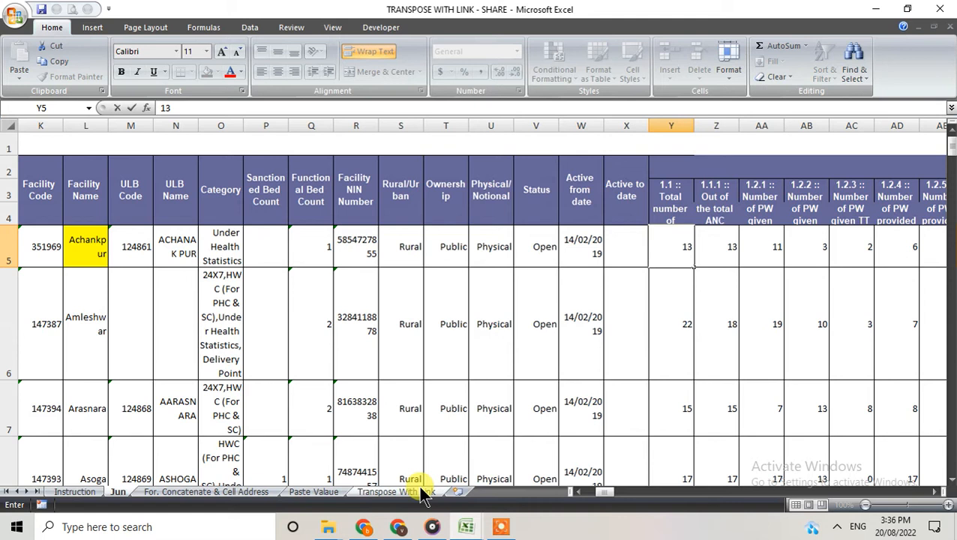
click(625, 328)
click(683, 242)
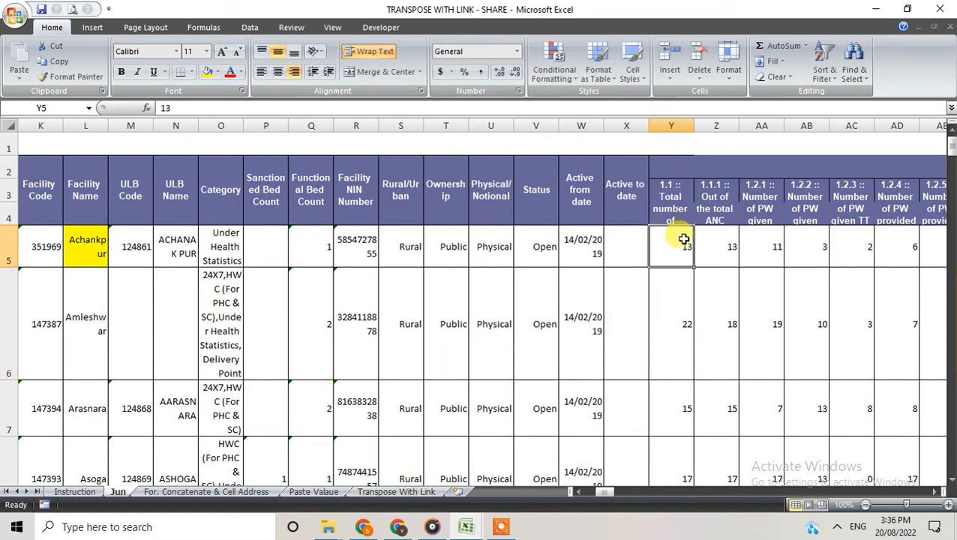
click(499, 527)
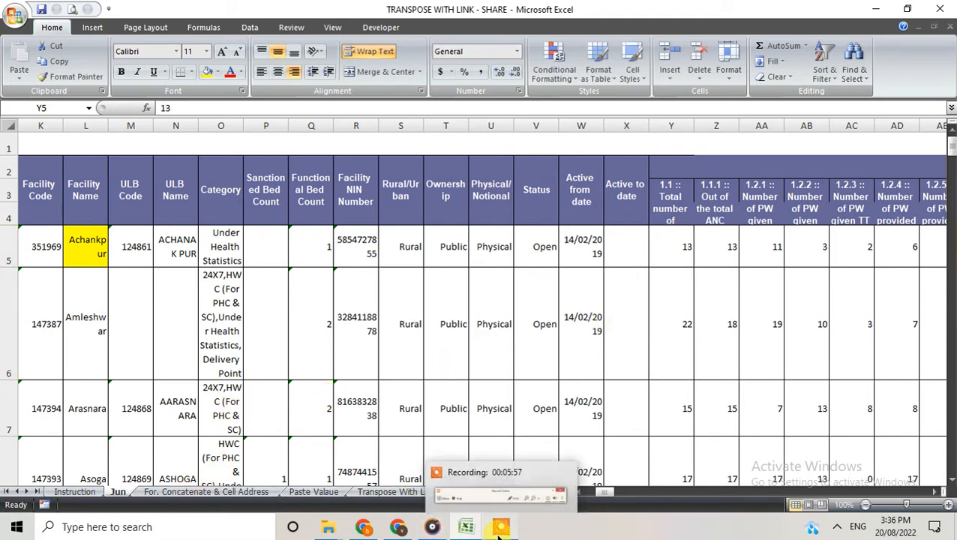